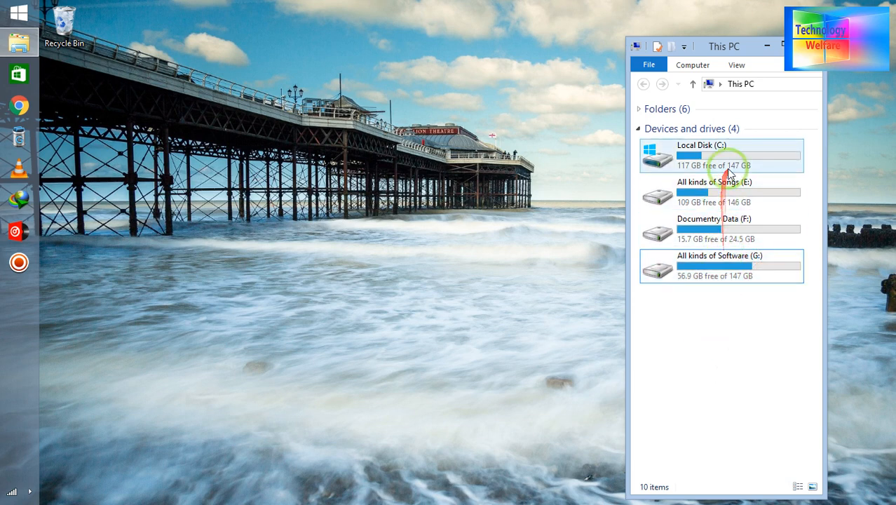
click(725, 276)
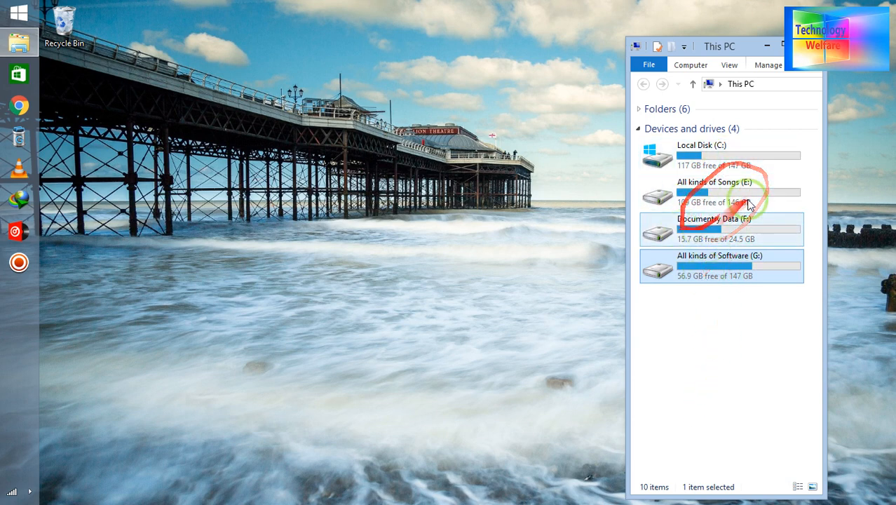
click(721, 296)
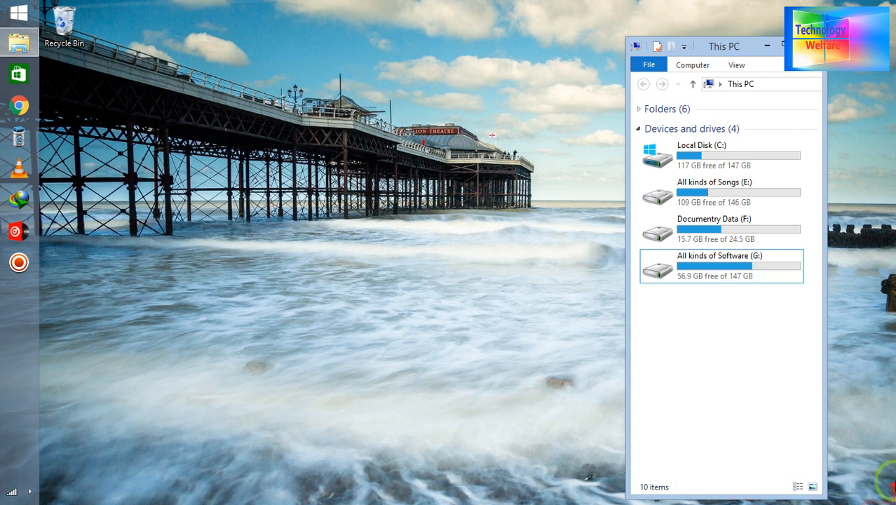
Step: Search the system for "disk" and open the "Create and format hard disk partitions" tool, Disk Management
mouse_move(892, 496)
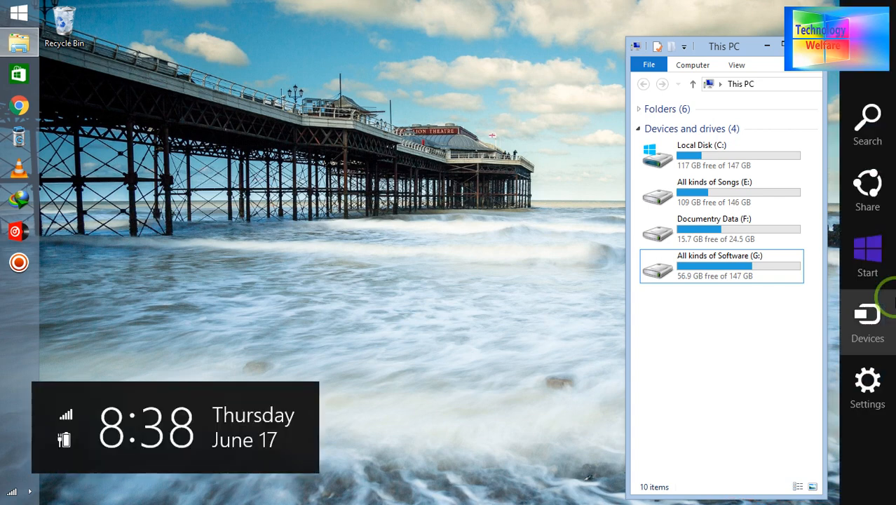
click(869, 114)
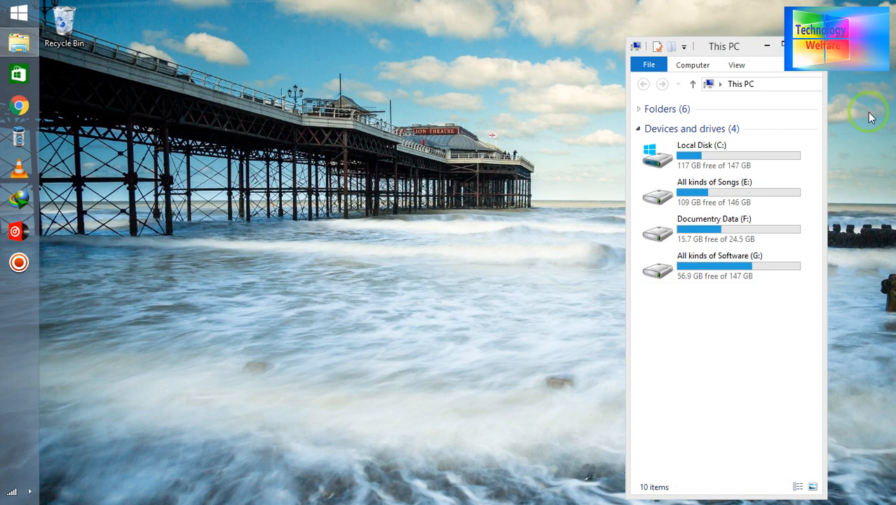
text(d)
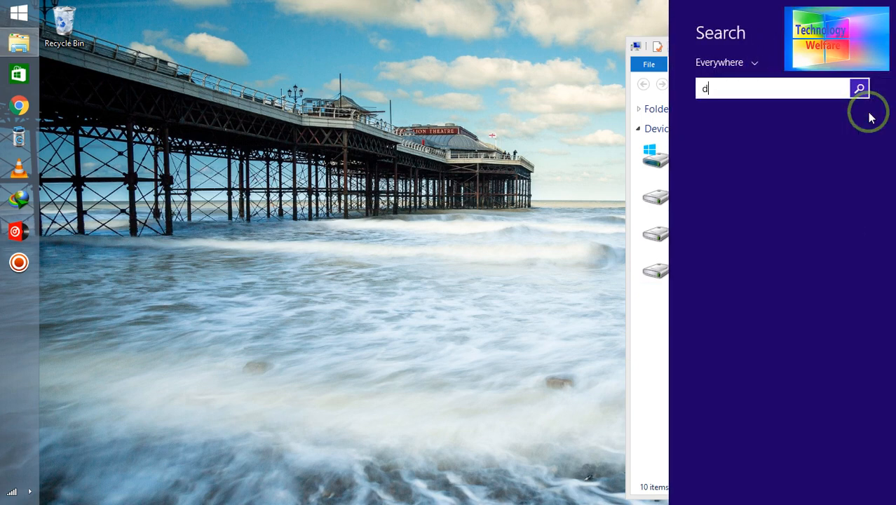
text(isk)
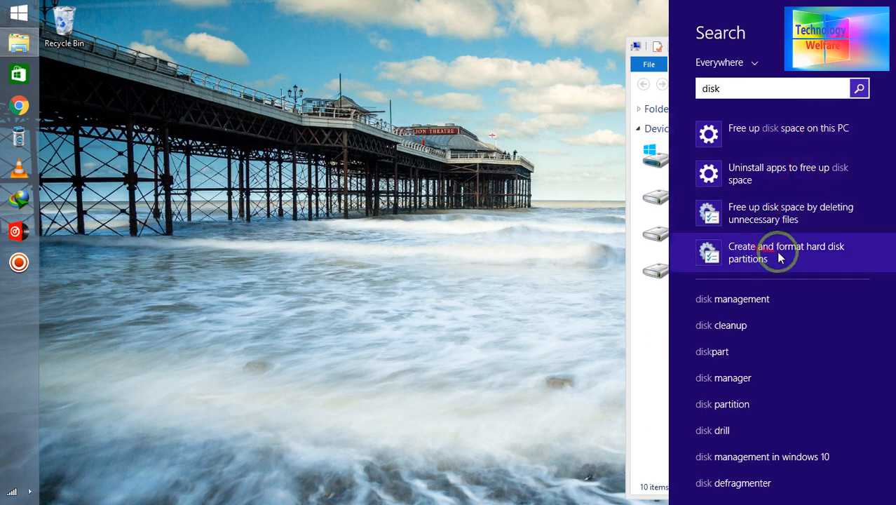
click(819, 251)
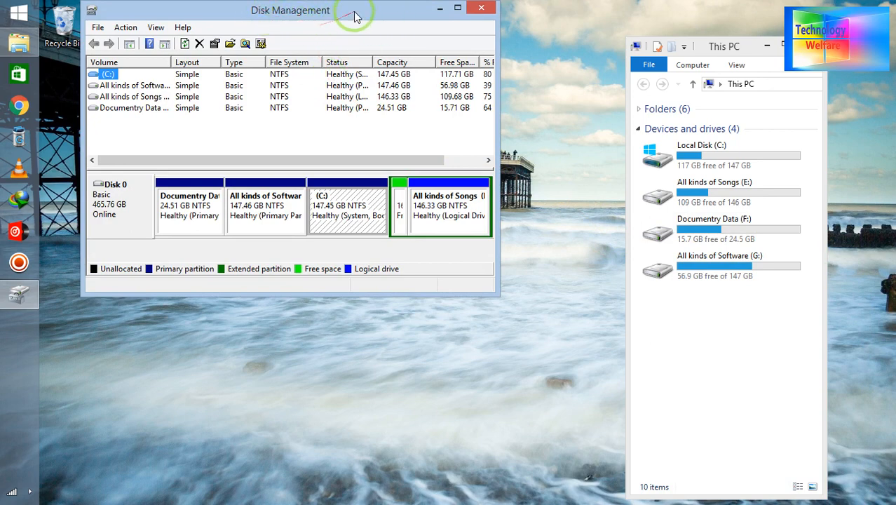
Step: Move the Disk Management window lower and widen it to show the full volume columns and partition labels
drag(358, 12, 349, 59)
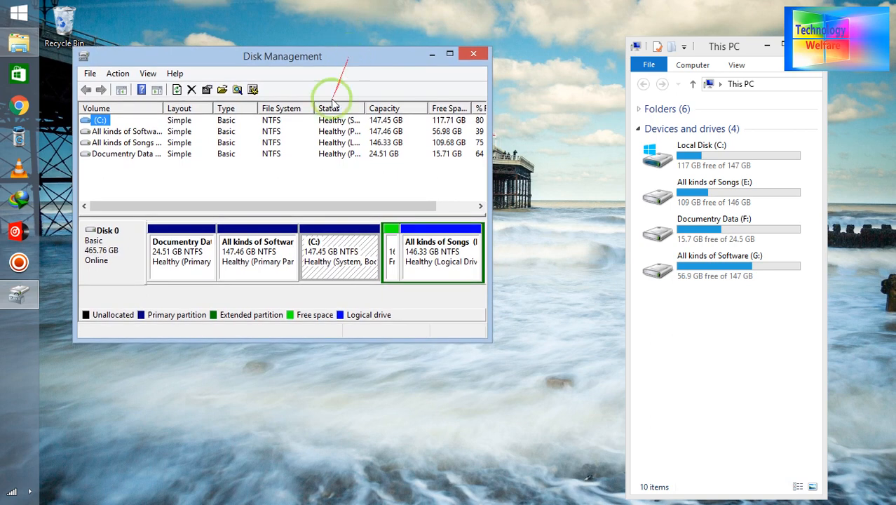
click(317, 165)
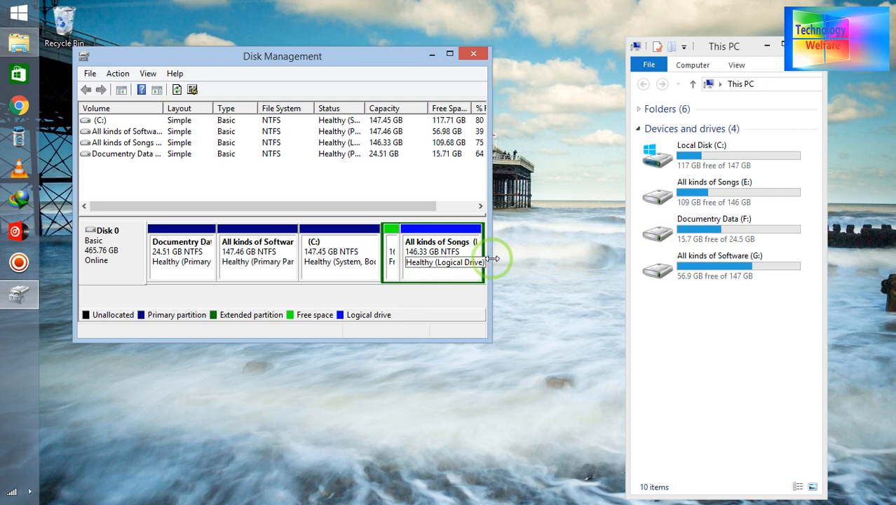
drag(493, 259, 612, 248)
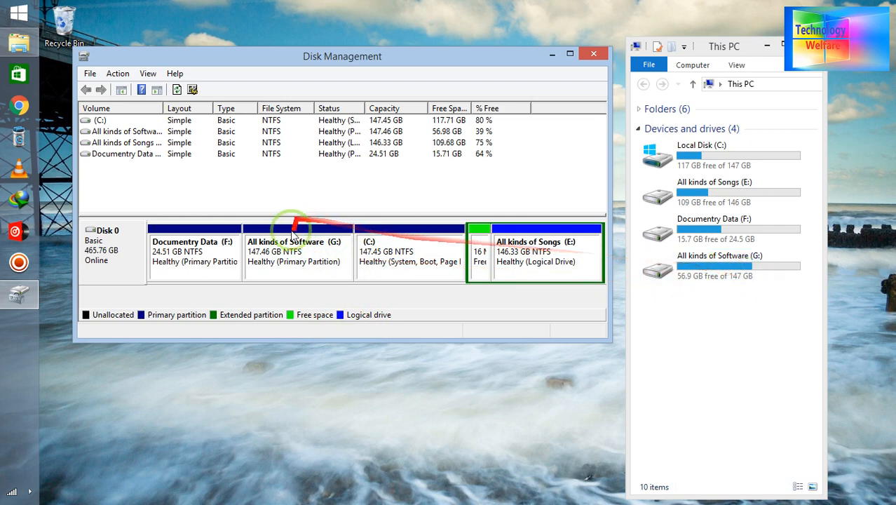
Step: Shrink the All kinds of Software (G:) volume by 20297 MB
click(303, 265)
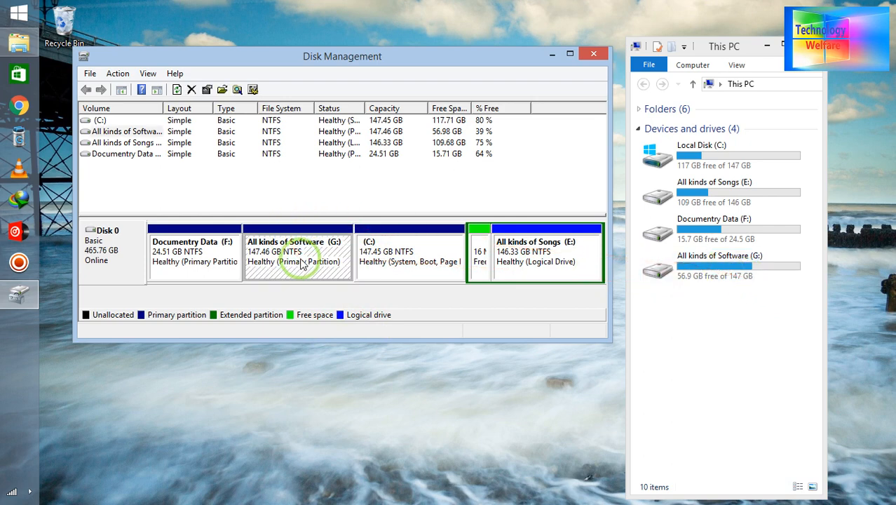
right_click(301, 260)
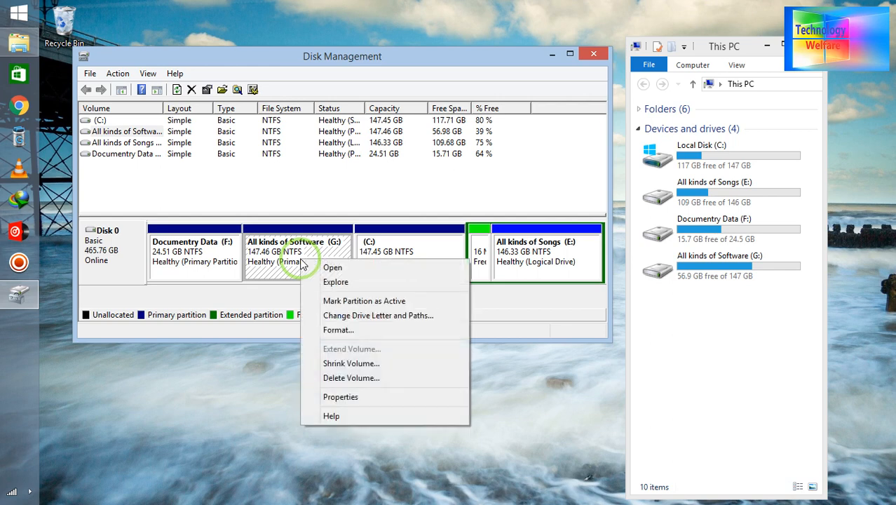
click(340, 363)
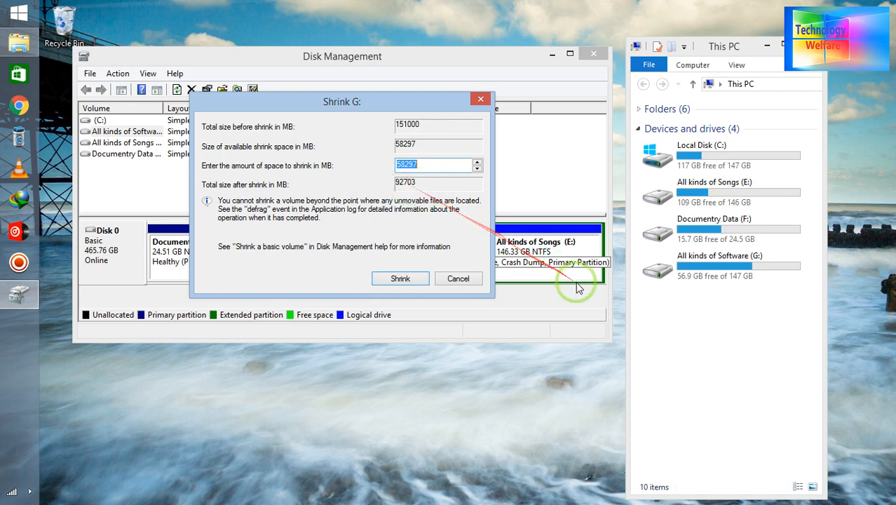
click(406, 164)
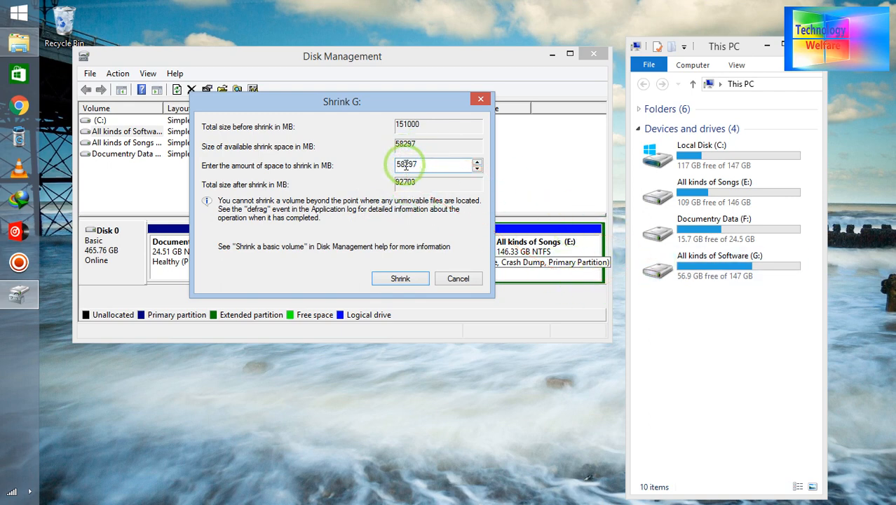
key(BackSpace)
key(BackSpace)
text(20)
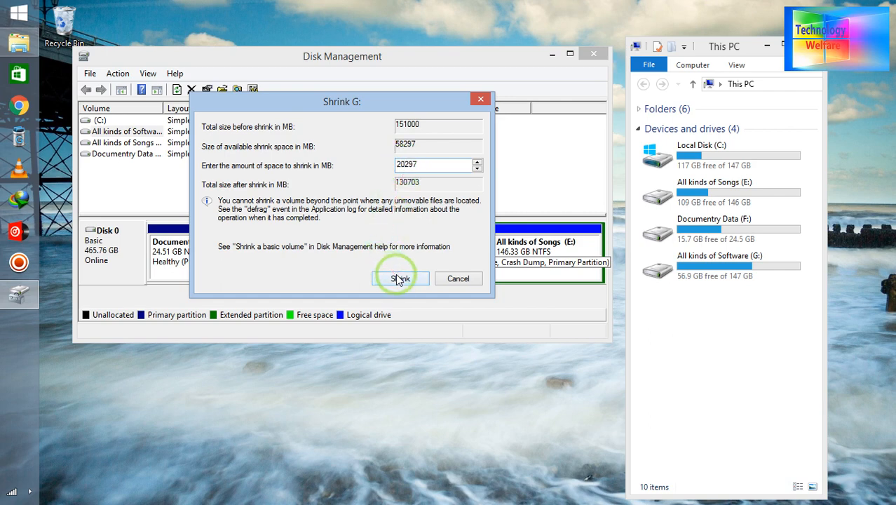
click(400, 278)
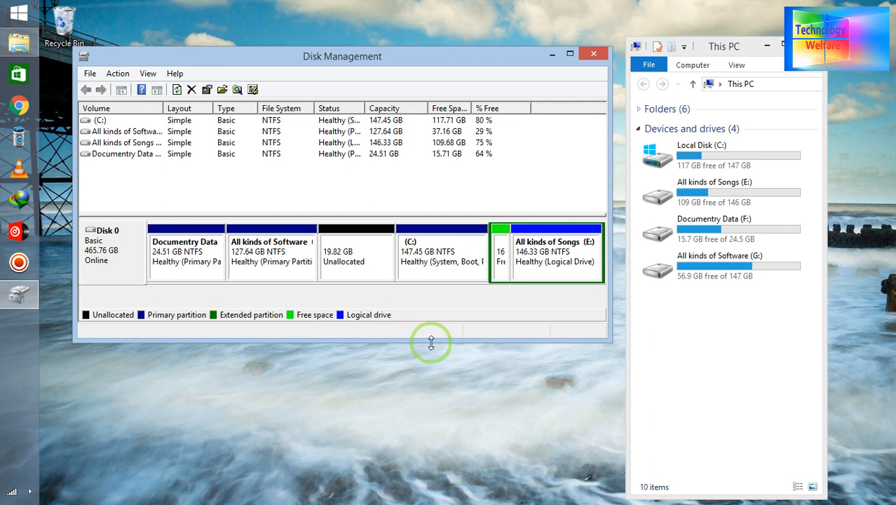
Step: Shrink the All kinds of Songs (E:) volume by 10000 MB
click(354, 270)
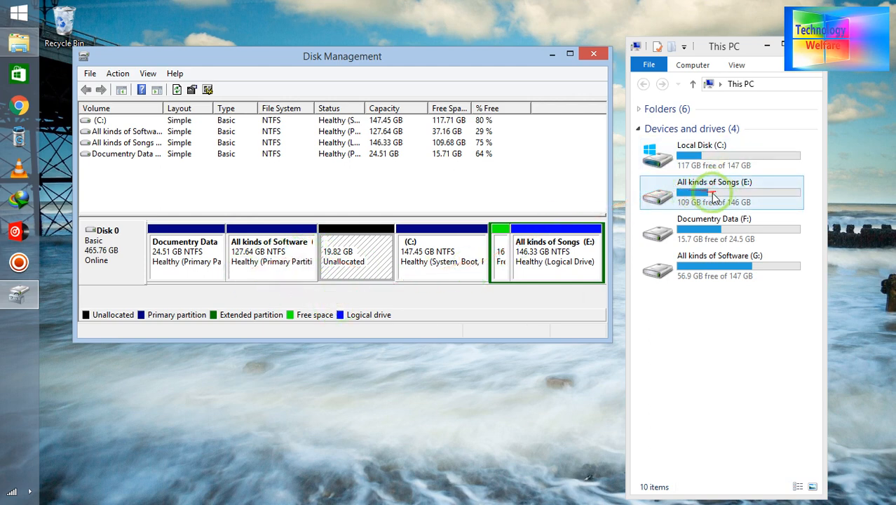
click(531, 256)
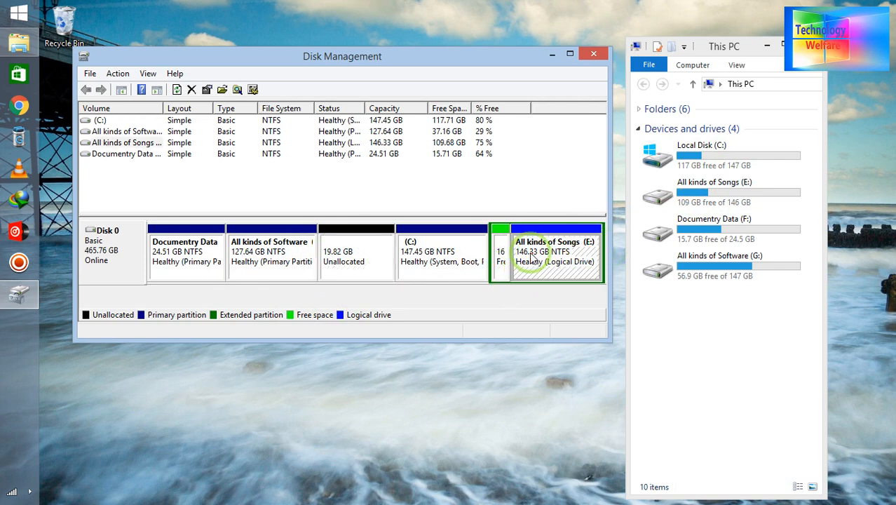
right_click(532, 258)
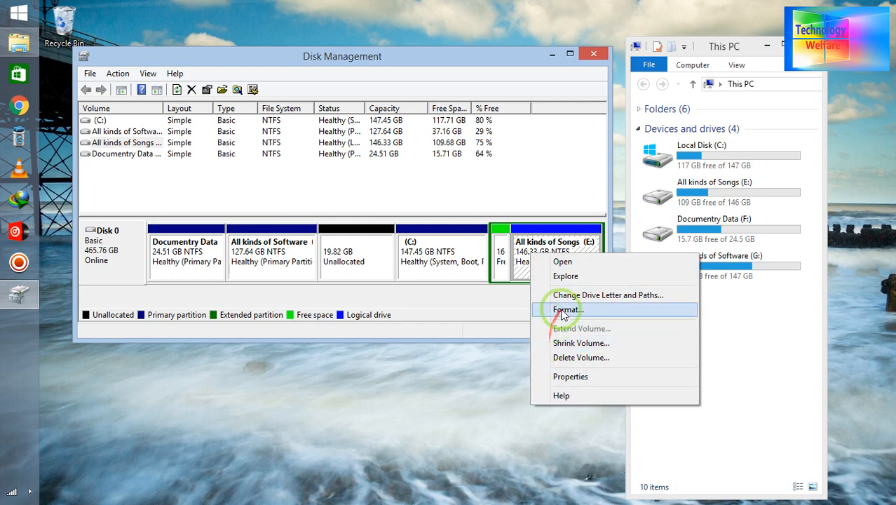
click(562, 349)
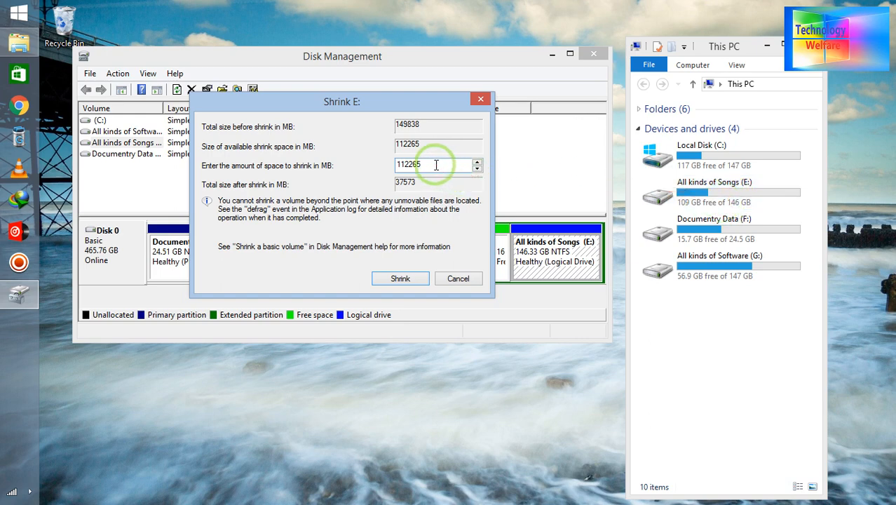
click(398, 164)
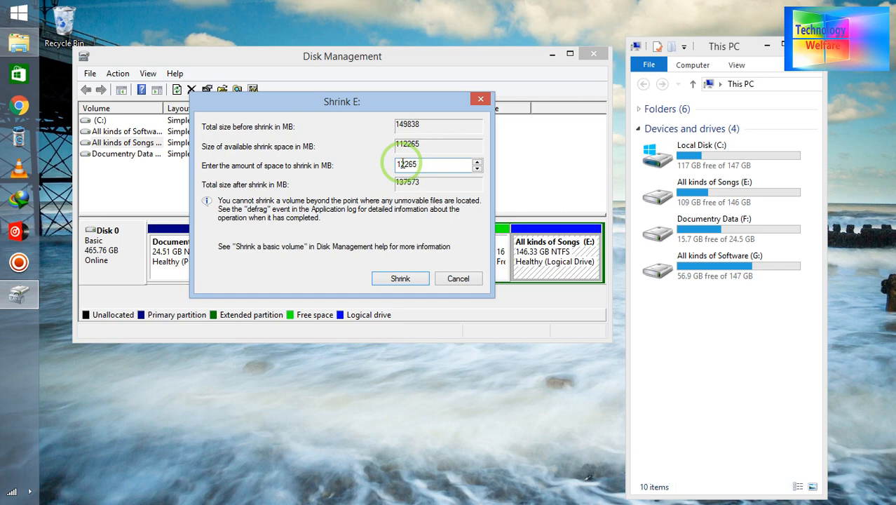
key(BackSpace)
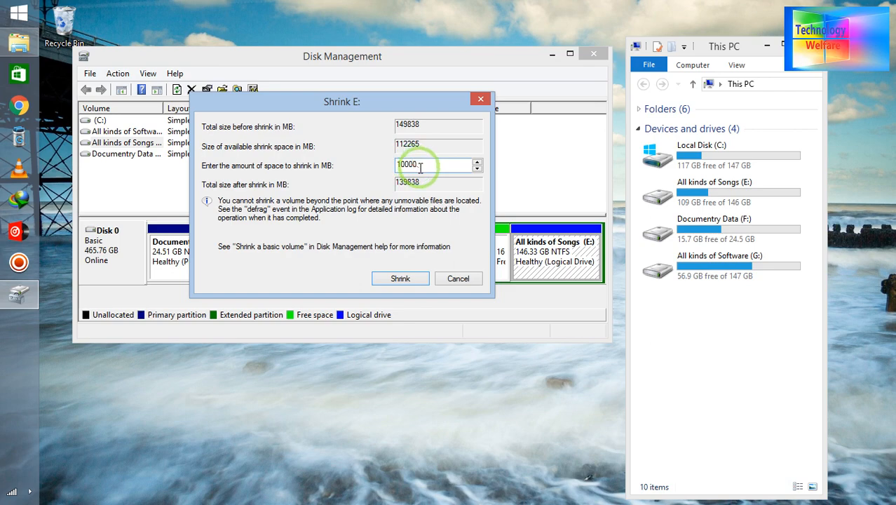
click(400, 278)
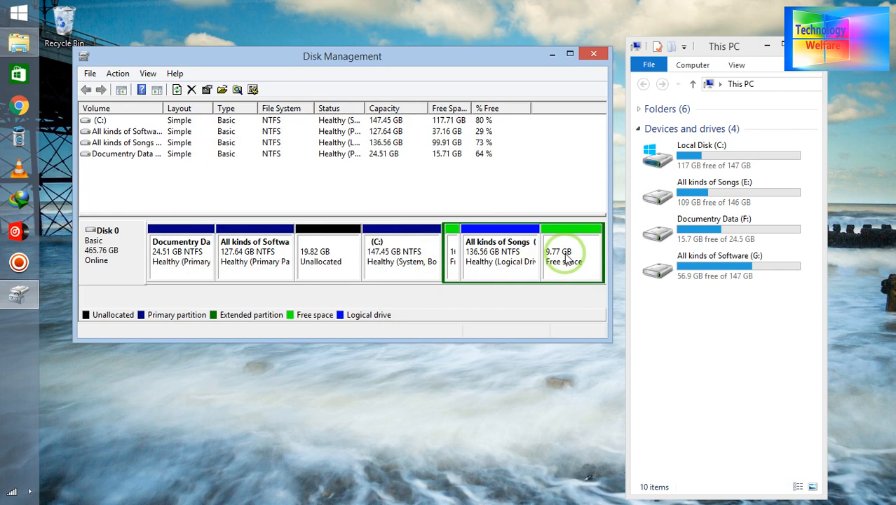
Step: Start a new simple volume in the unallocated space beside drive C: and accept a size of 20296 MB
right_click(567, 260)
click(565, 257)
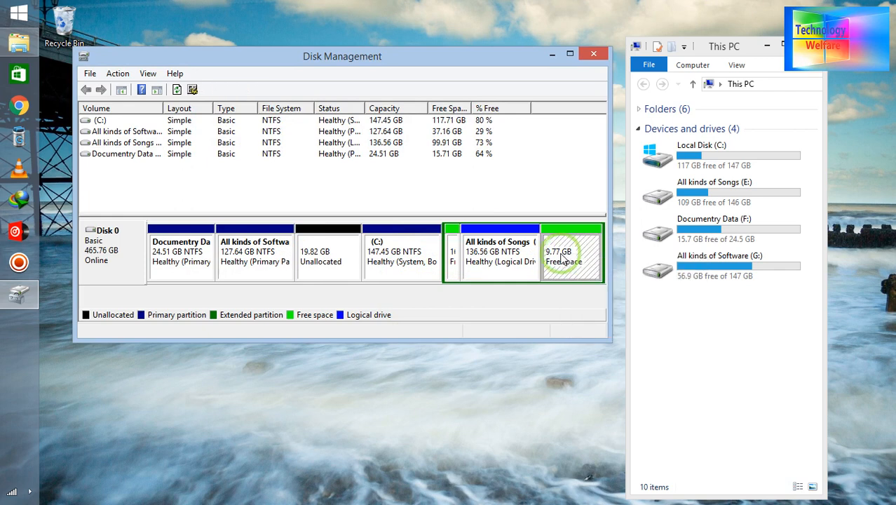
click(331, 268)
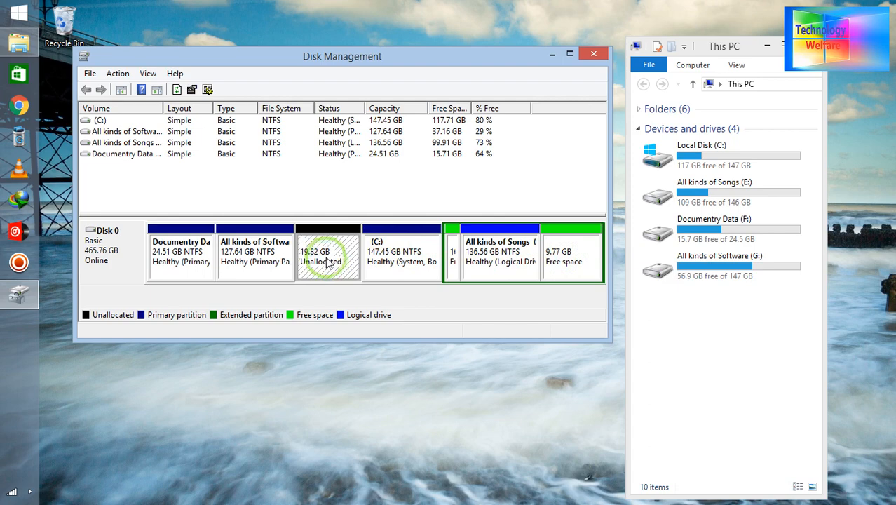
right_click(327, 263)
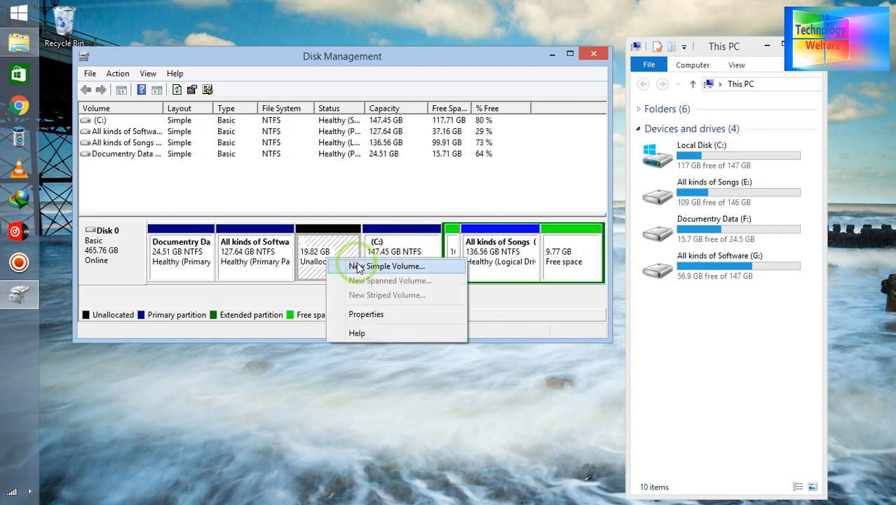
click(357, 268)
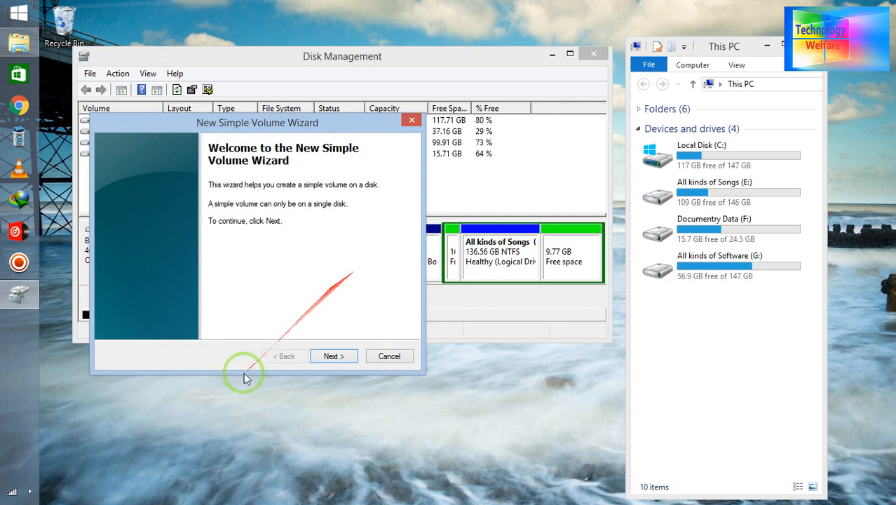
click(330, 357)
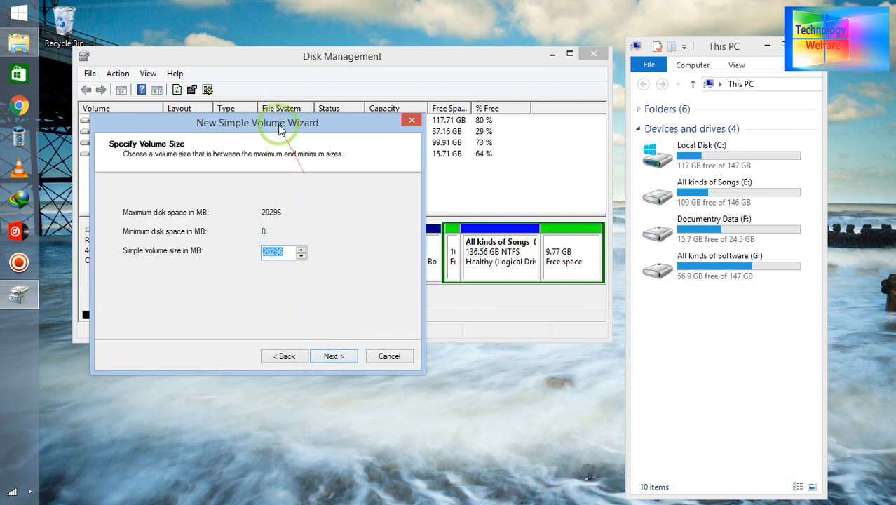
drag(277, 125, 638, 114)
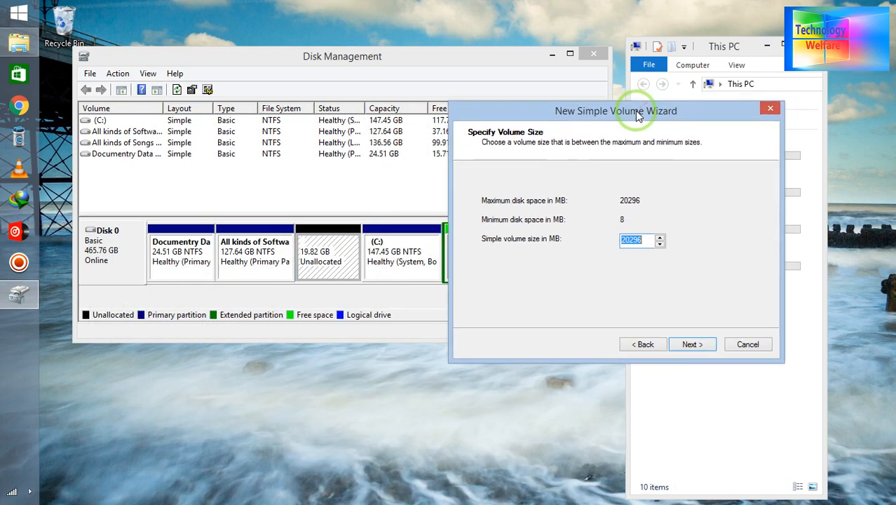
click(660, 243)
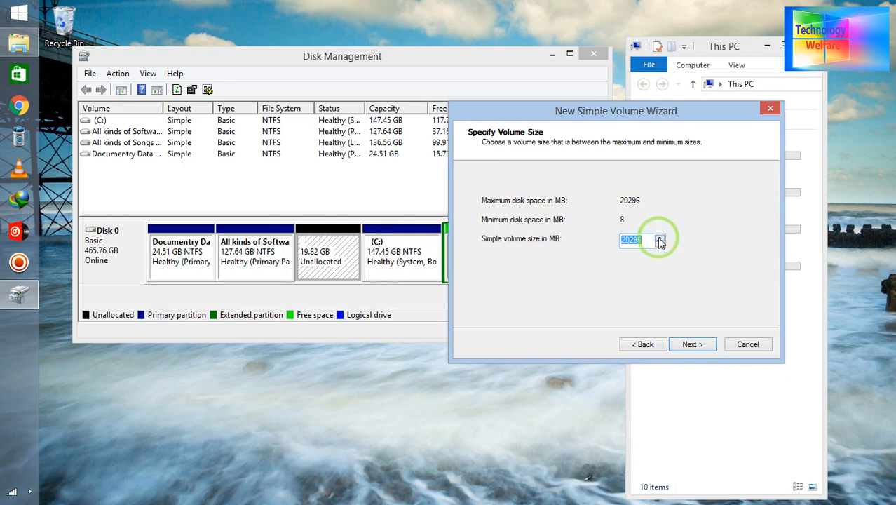
click(691, 345)
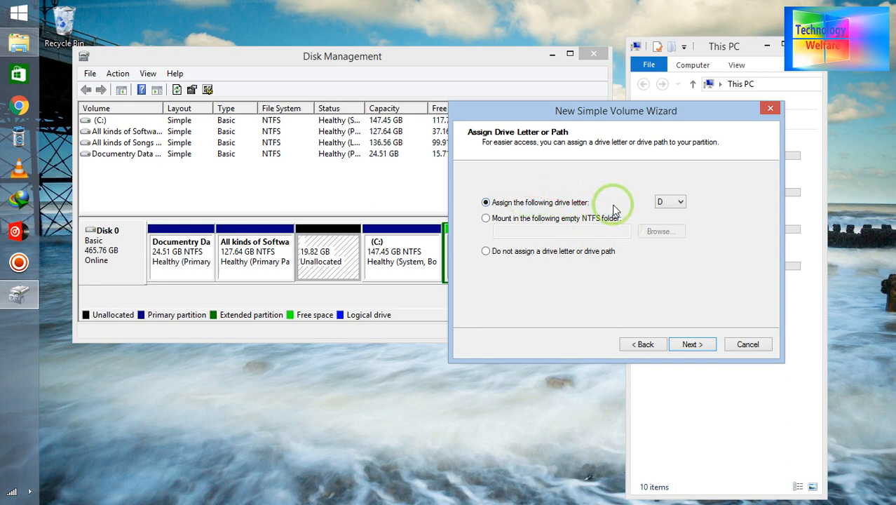
Step: Try to create the volume with drive letter D, NTFS, default allocation unit size, label New Volume and quick format
click(691, 345)
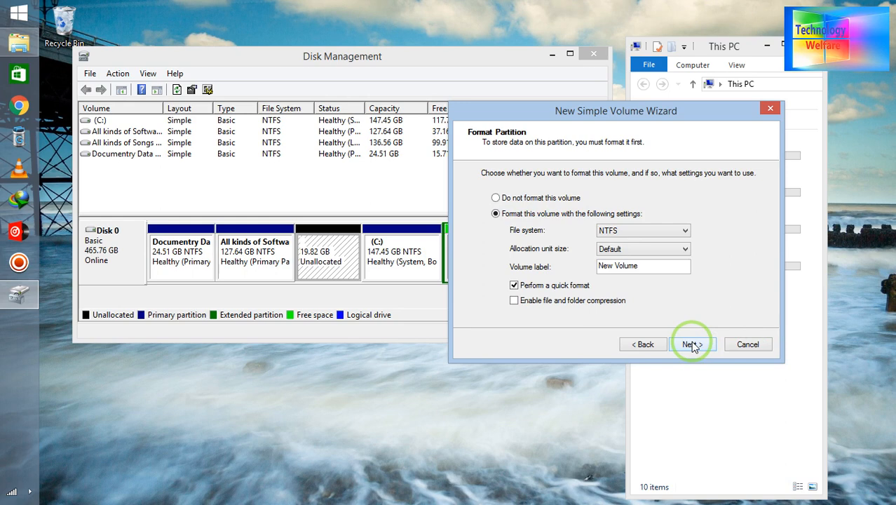
click(691, 345)
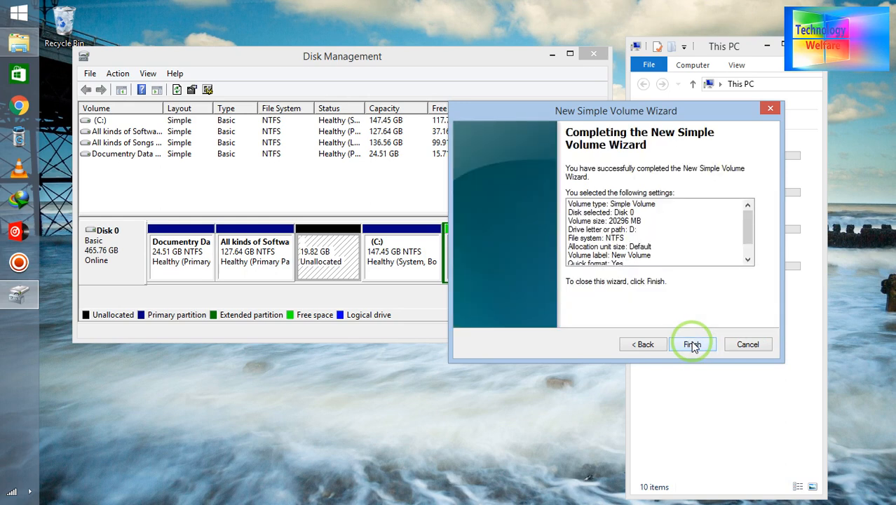
click(692, 346)
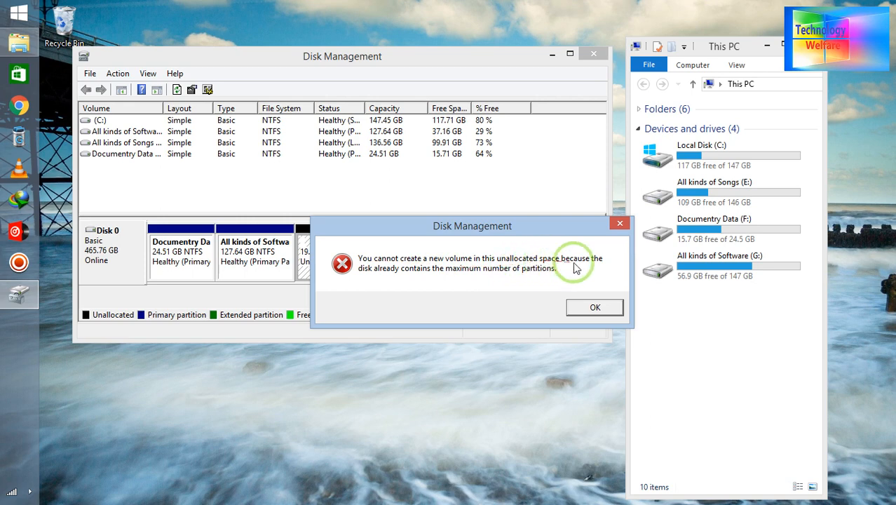
click(596, 308)
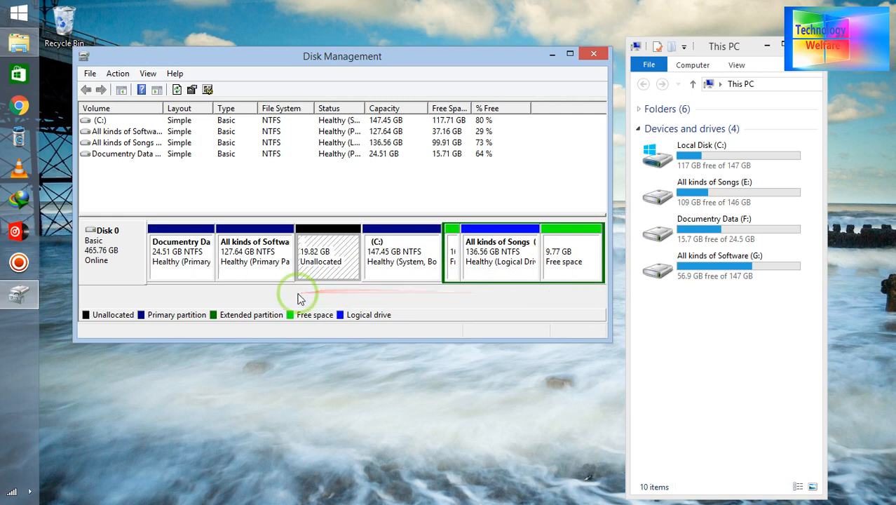
Step: Try to create a 20296 MB simple volume in the unallocated space with drive letter H, NTFS, label New Volume and quick format
right_click(324, 260)
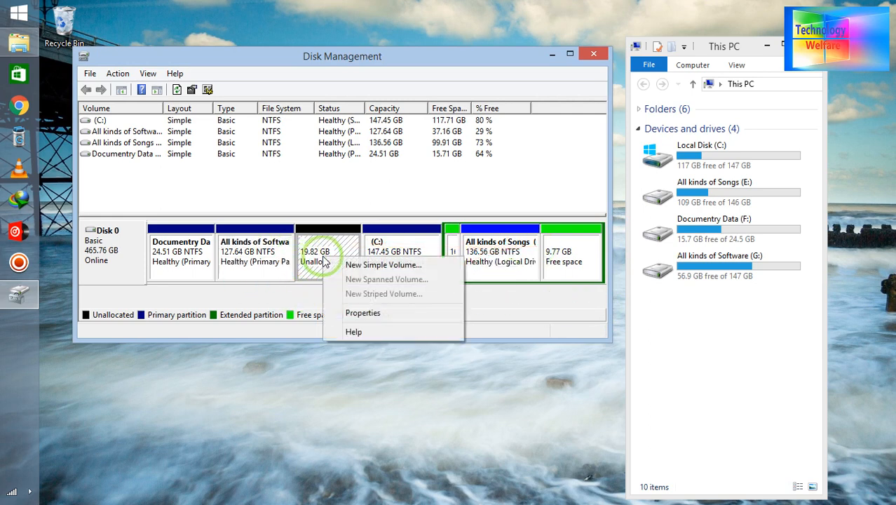
click(378, 265)
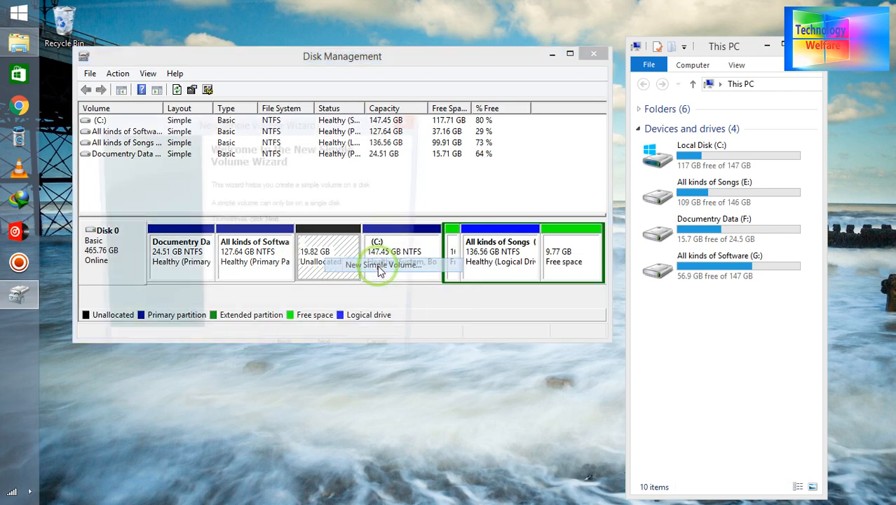
click(331, 356)
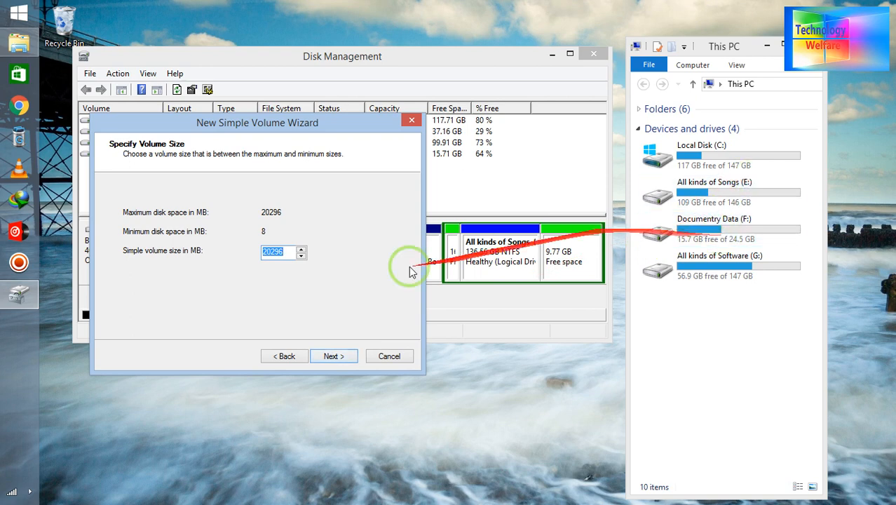
click(333, 356)
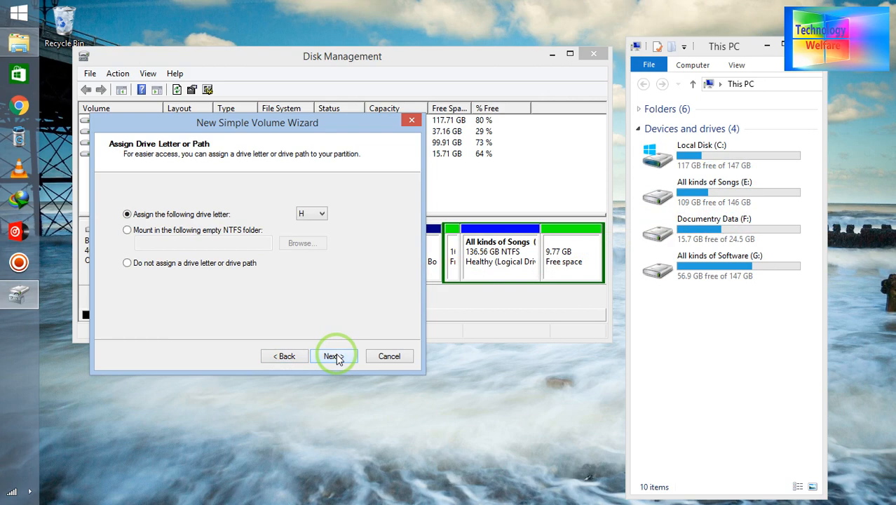
click(334, 357)
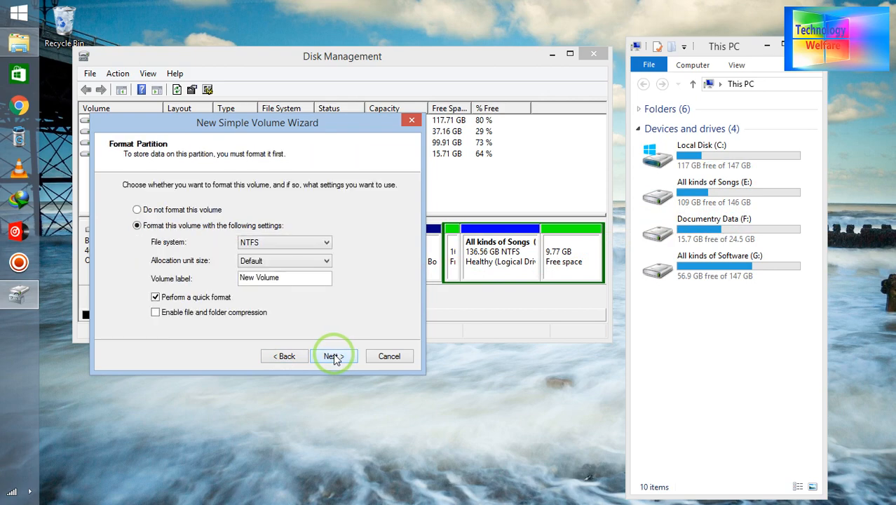
click(335, 358)
click(333, 357)
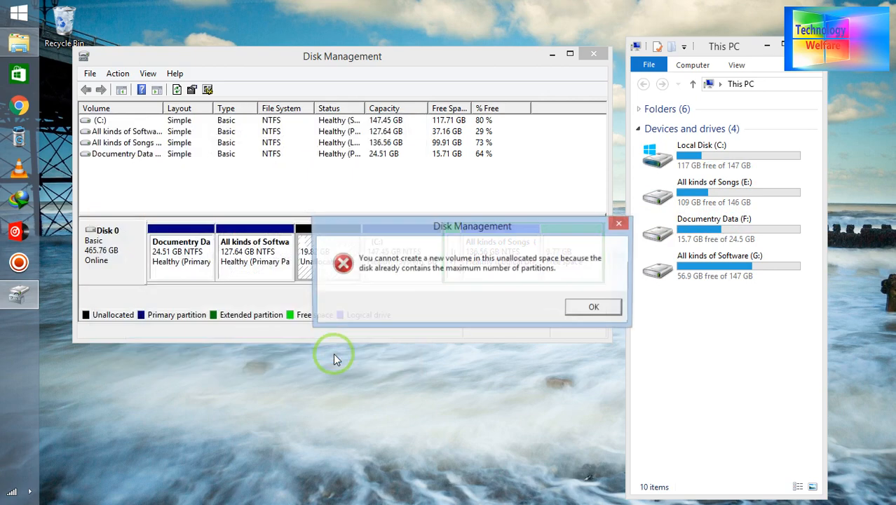
click(596, 308)
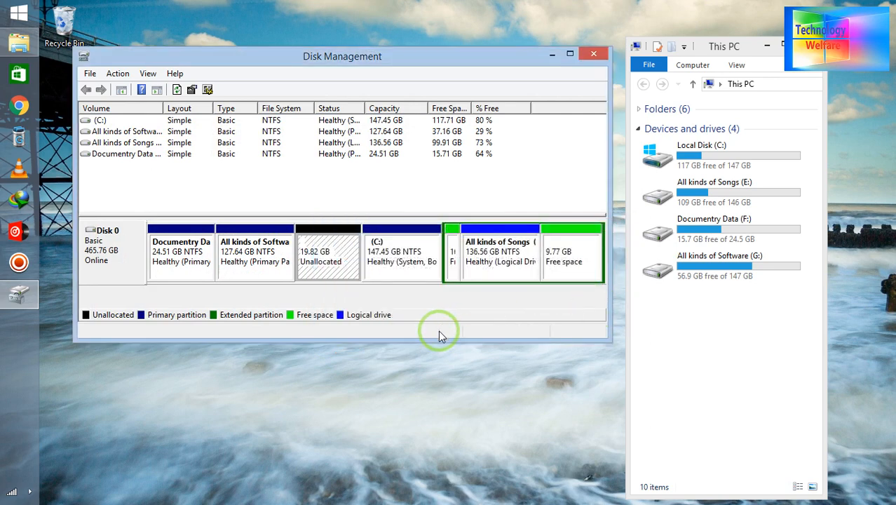
Step: Create a simple volume in the 9.77 GB free space with drive letter I, NTFS, default allocation unit size, label New Volume and quick format
click(569, 268)
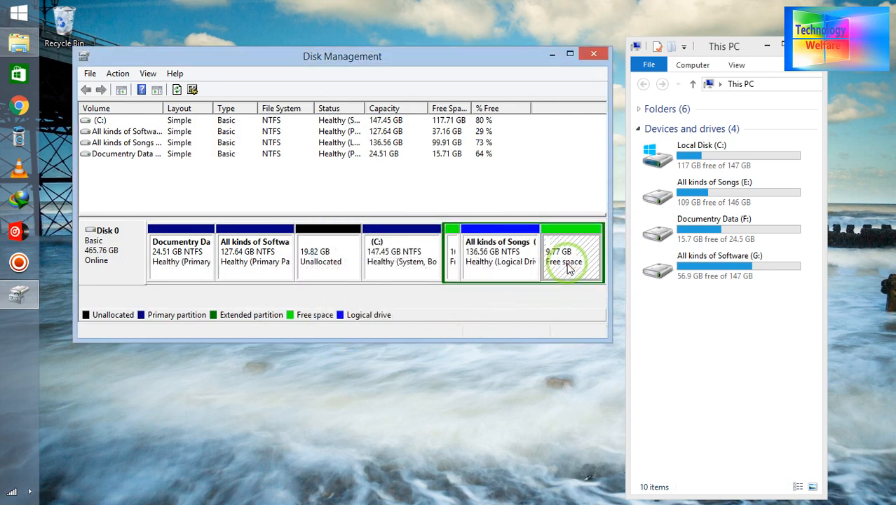
right_click(570, 269)
click(598, 273)
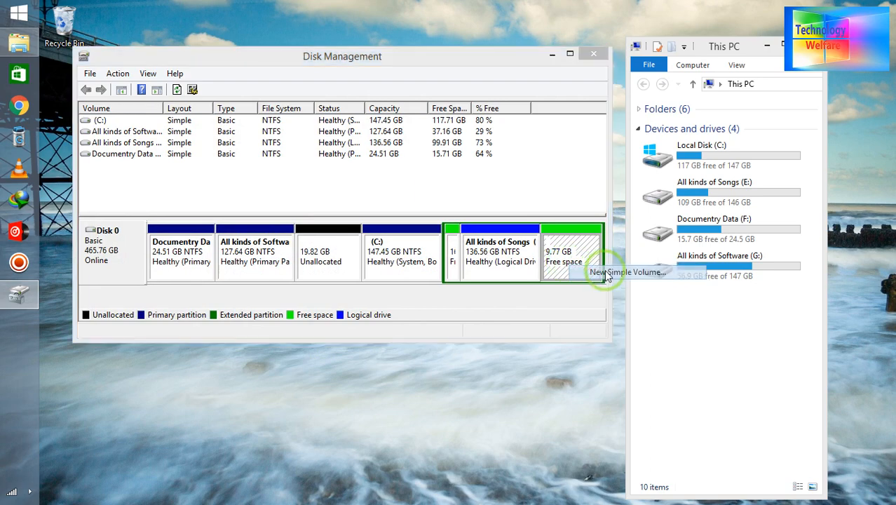
click(332, 357)
click(331, 356)
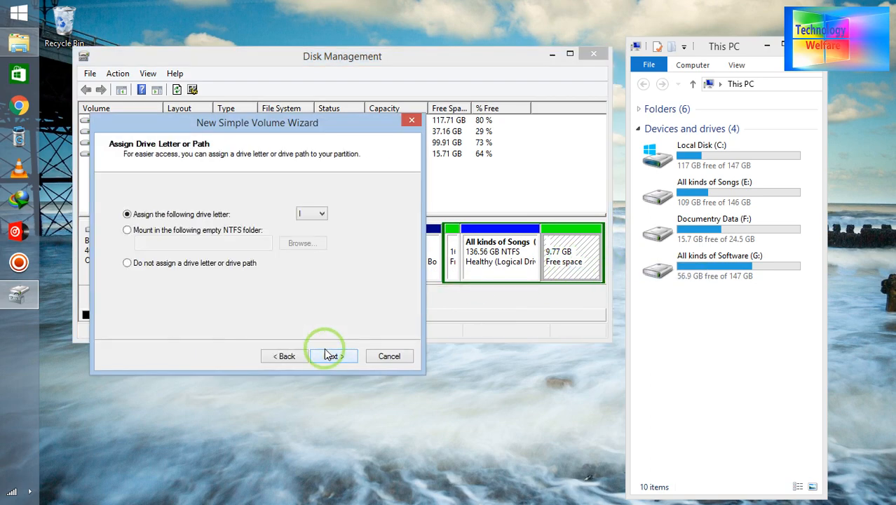
click(331, 356)
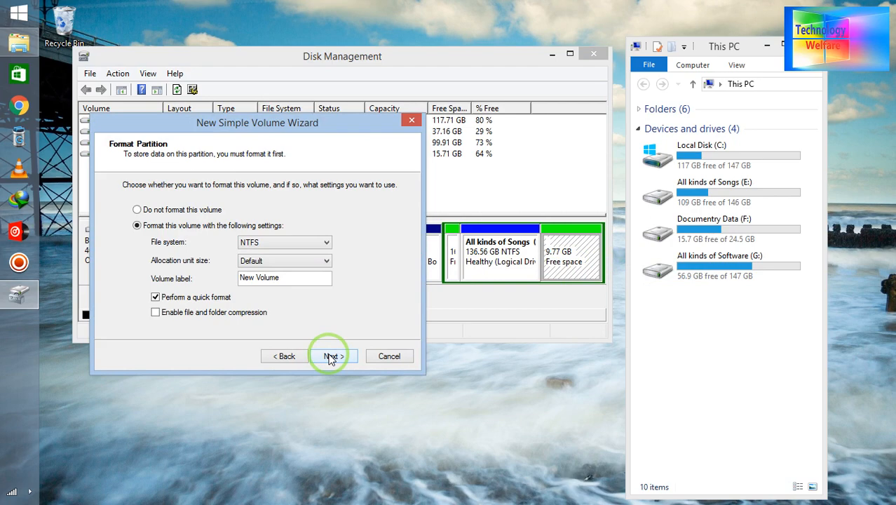
click(331, 356)
click(331, 356)
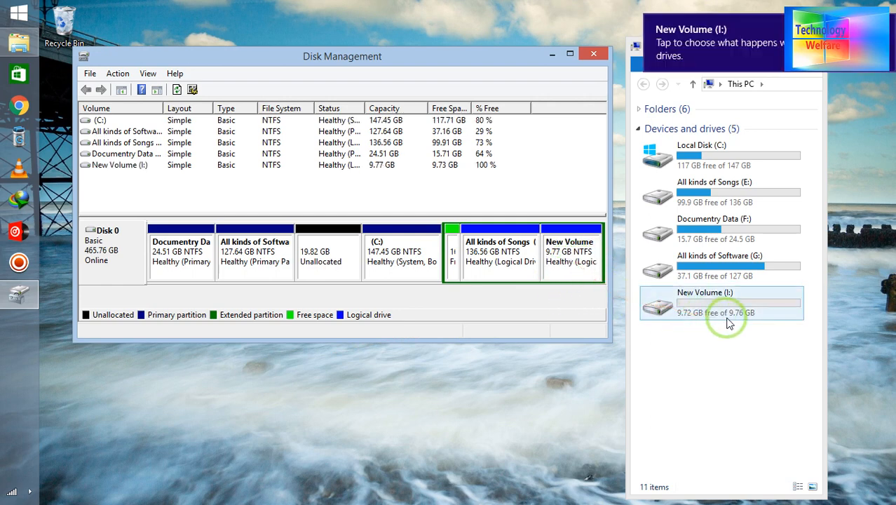
Step: Try to create a 20296 MB simple volume in the unallocated space with drive letter J, NTFS, label New Volume and quick format
click(322, 260)
right_click(322, 260)
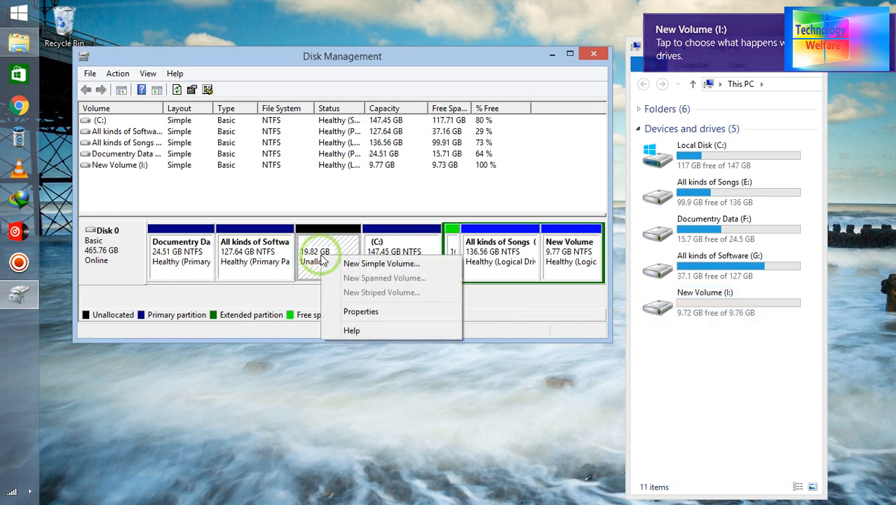
click(384, 265)
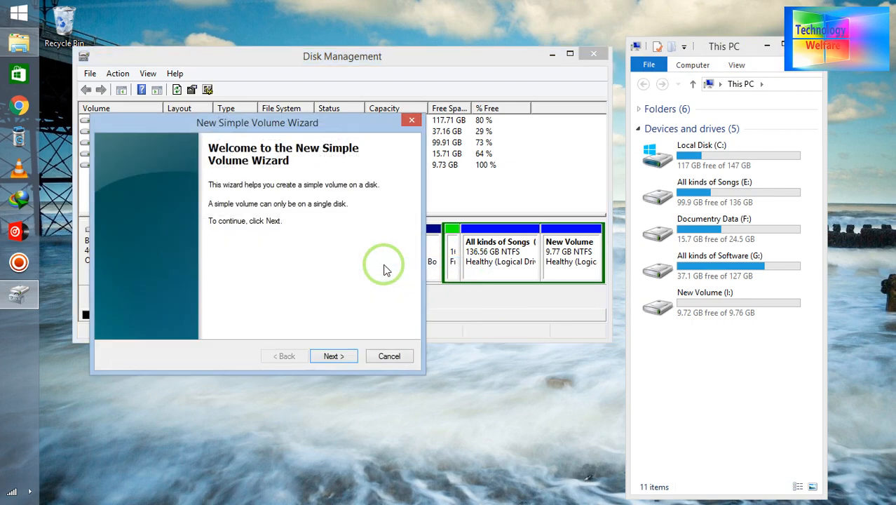
click(329, 356)
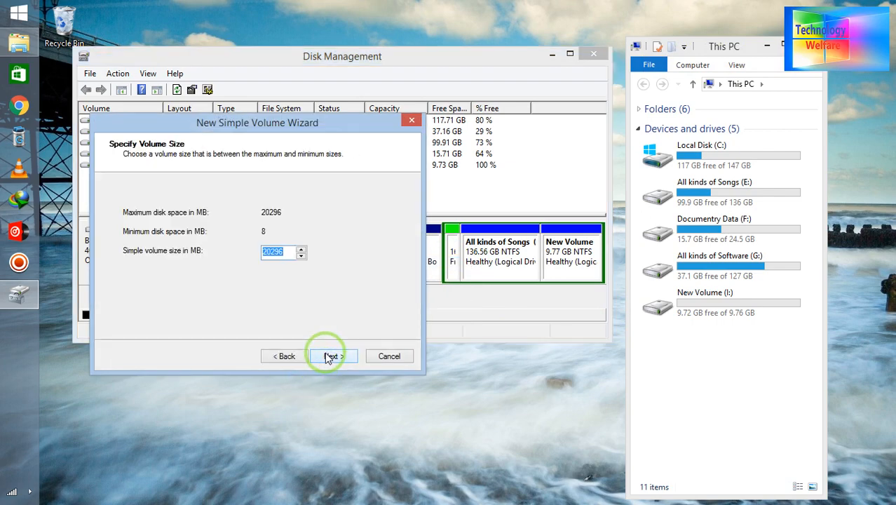
click(328, 356)
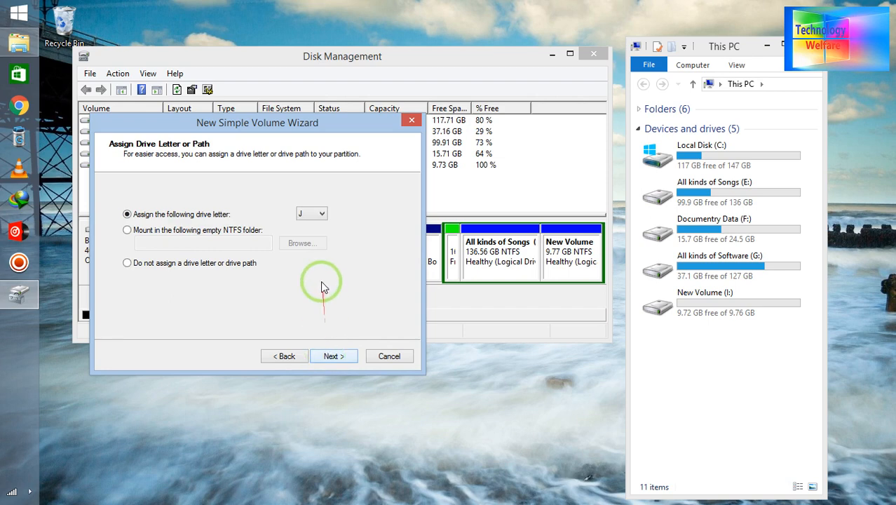
click(340, 358)
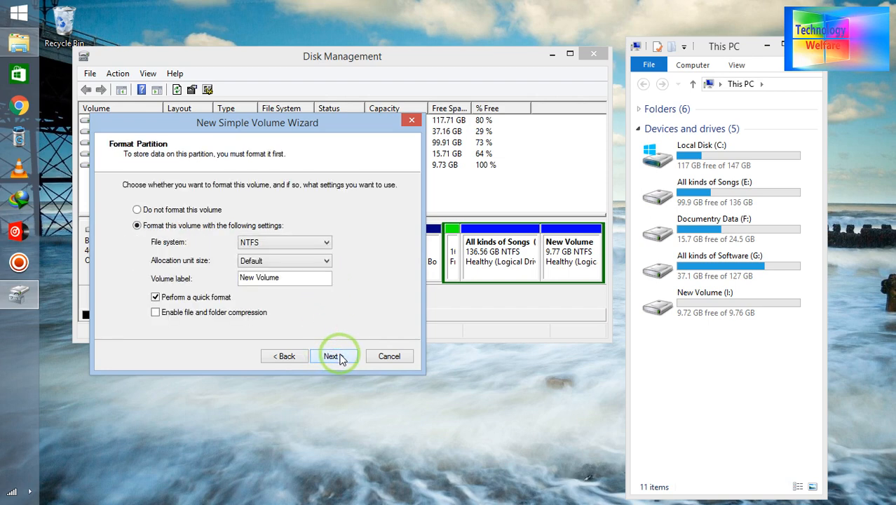
click(337, 357)
click(334, 357)
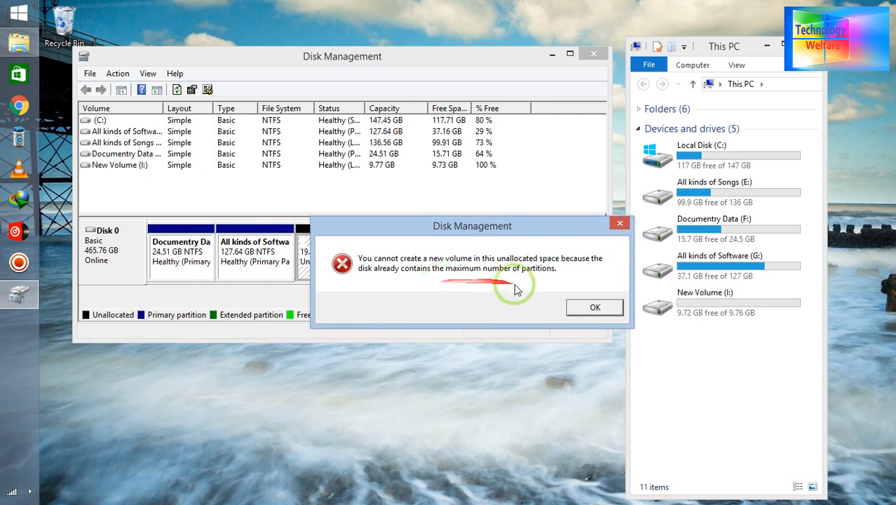
click(595, 309)
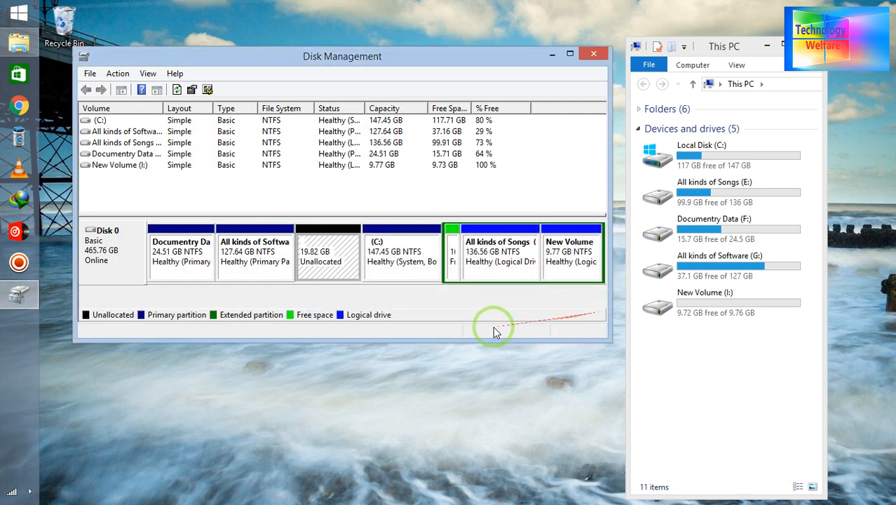
Step: Try to create a 20296 MB simple volume in the unallocated space with drive letter K, NTFS, label New Volume and quick format
right_click(325, 255)
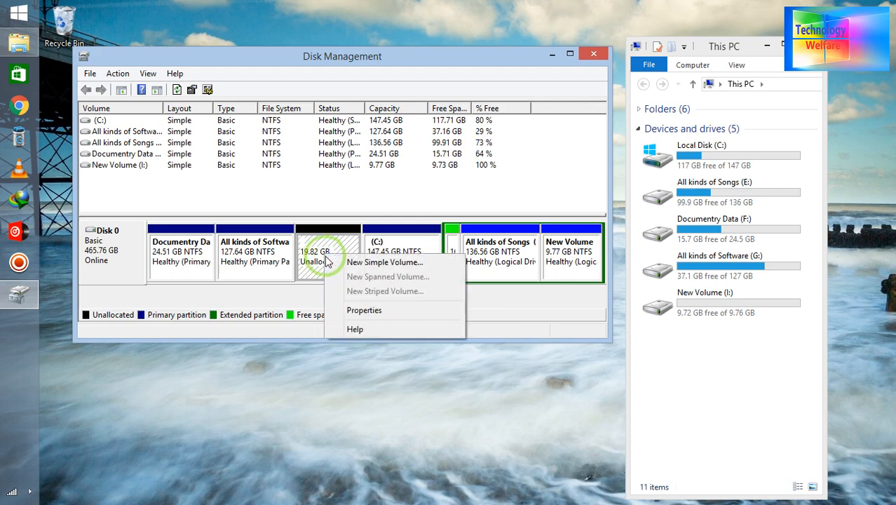
click(355, 263)
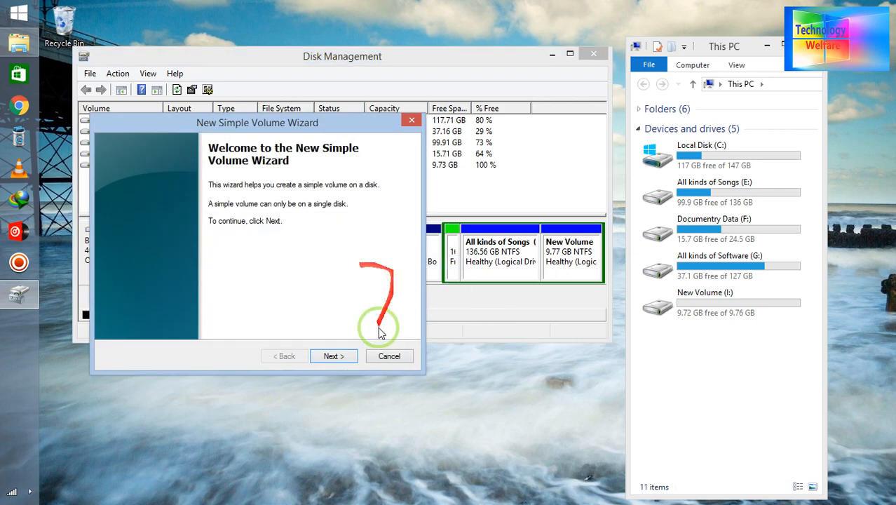
click(334, 356)
click(334, 356)
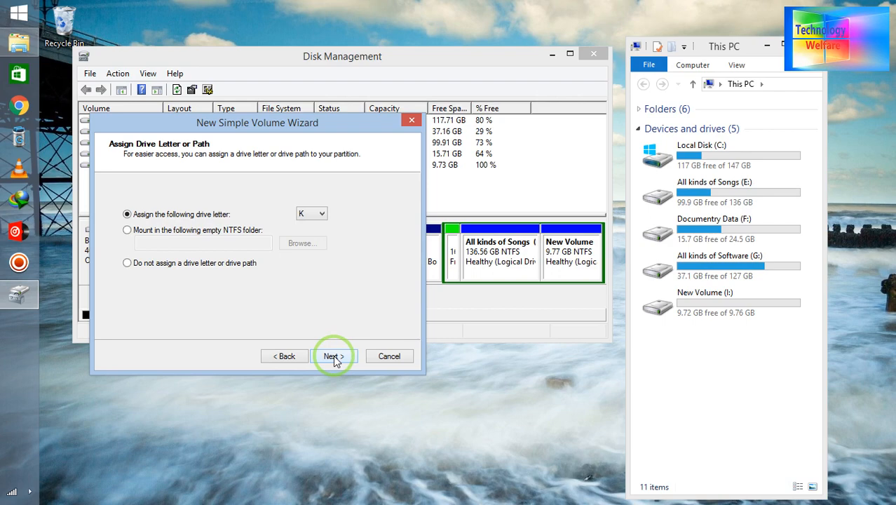
click(334, 356)
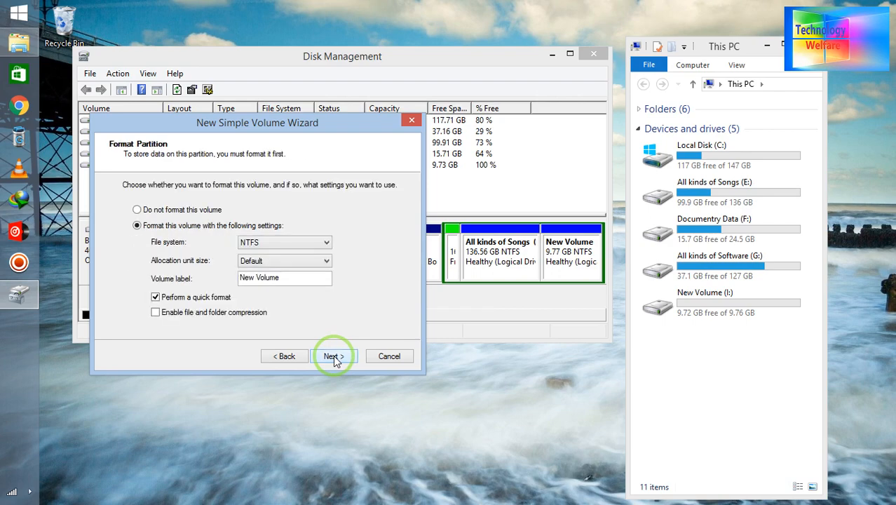
click(334, 357)
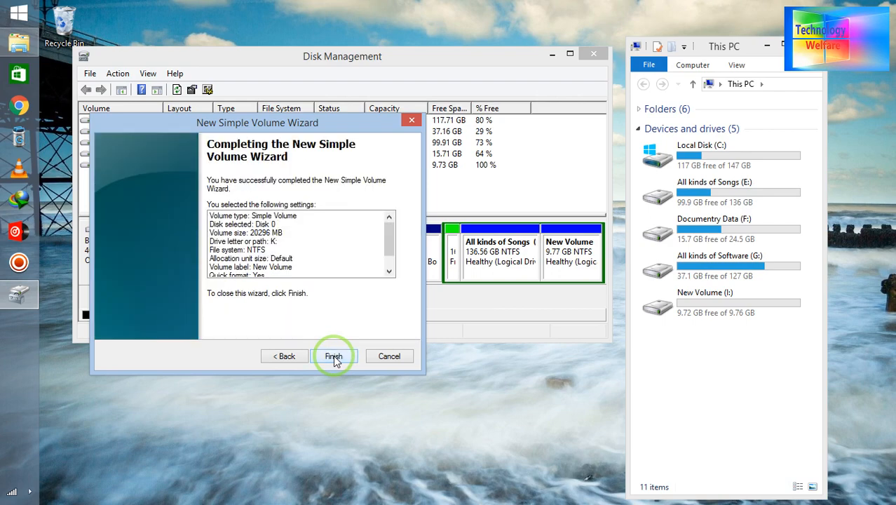
click(334, 356)
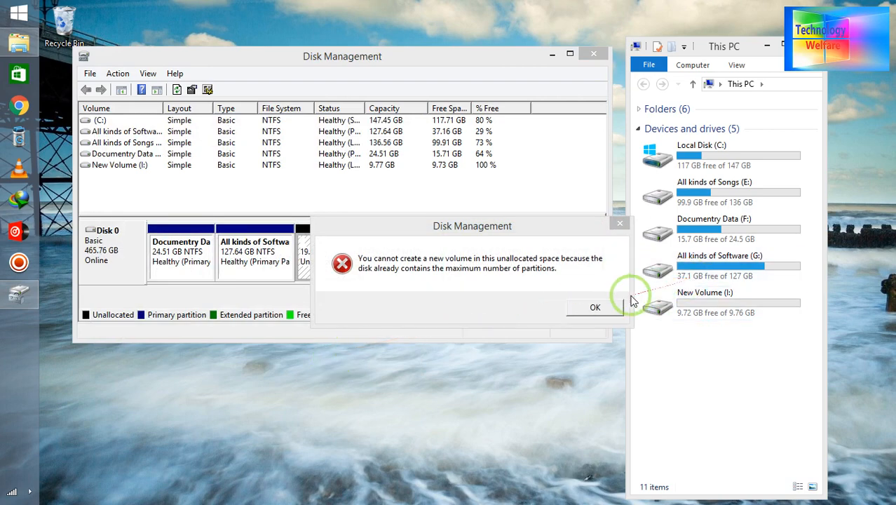
click(594, 307)
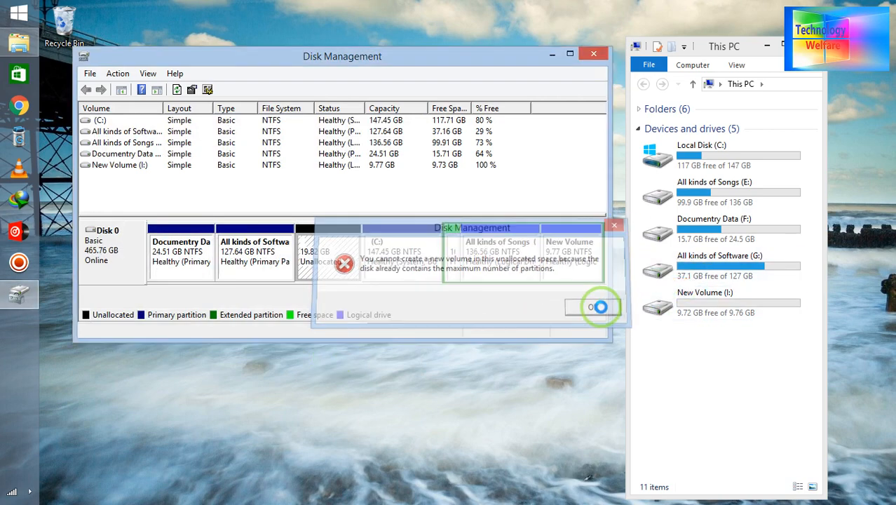
Step: Close Disk Management and the This PC window, and refresh the desktop
click(592, 53)
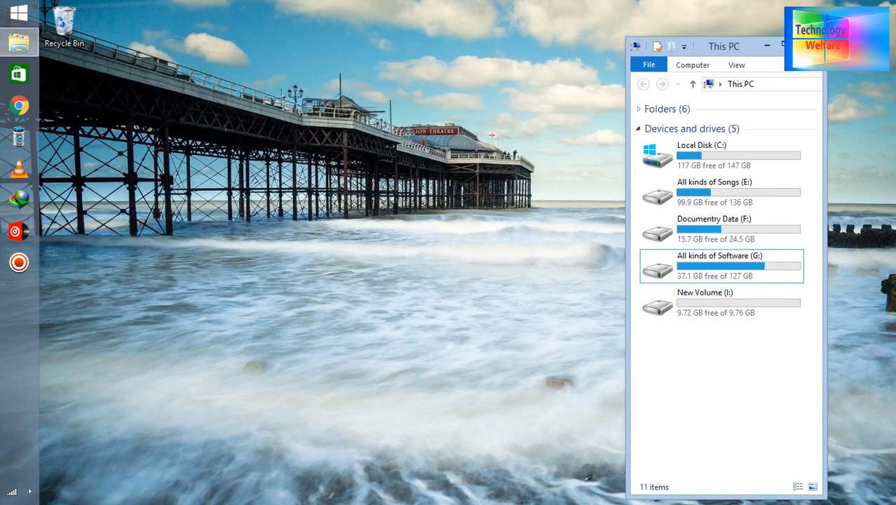
click(809, 46)
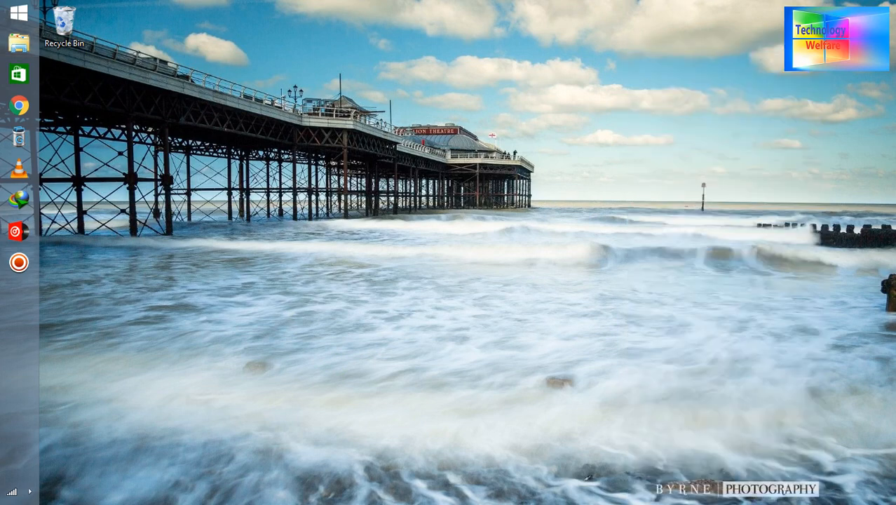
right_click(415, 154)
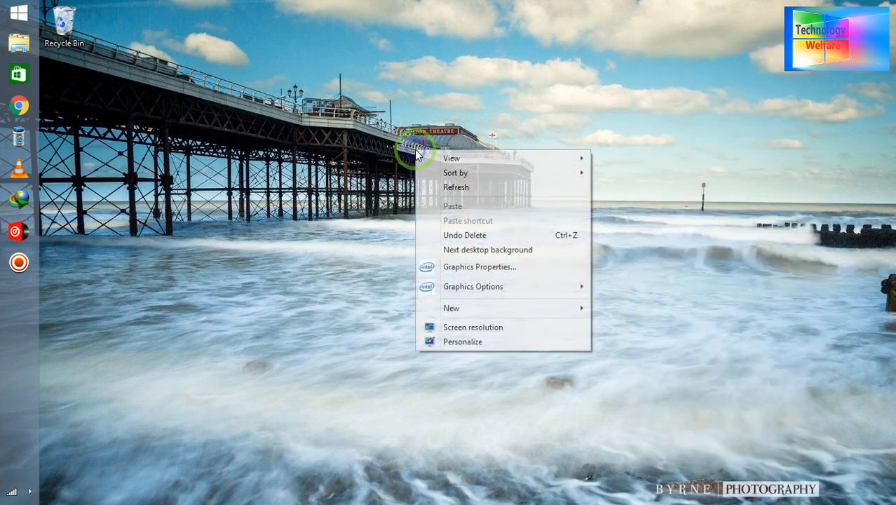
click(464, 189)
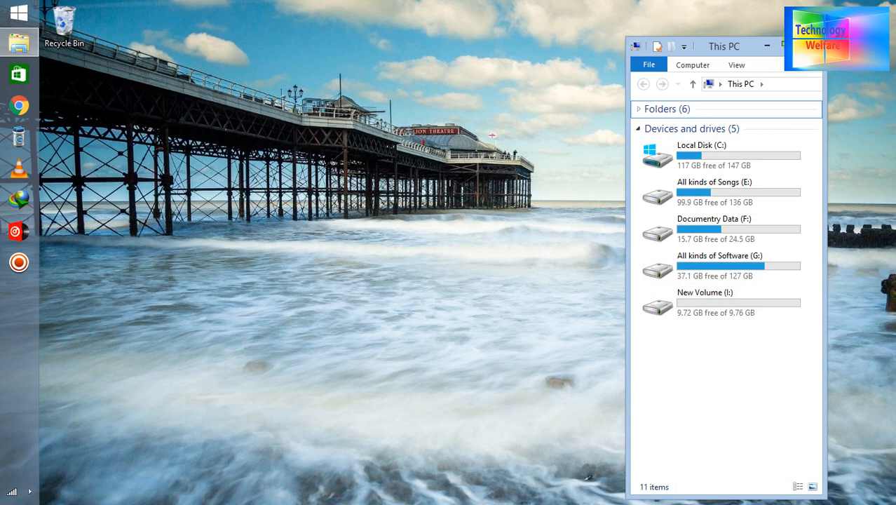
Step: Close the This PC window again and refresh the desktop twice
key(alt+F4)
right_click(494, 158)
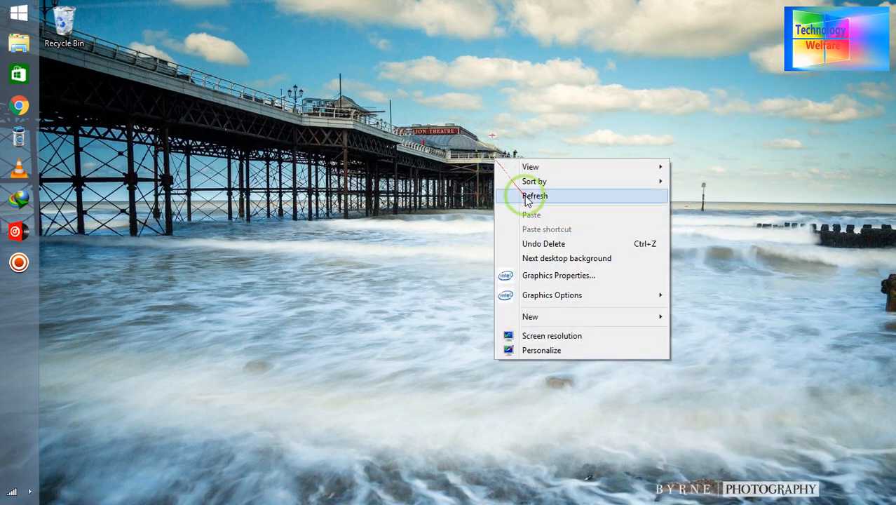
click(529, 197)
right_click(535, 193)
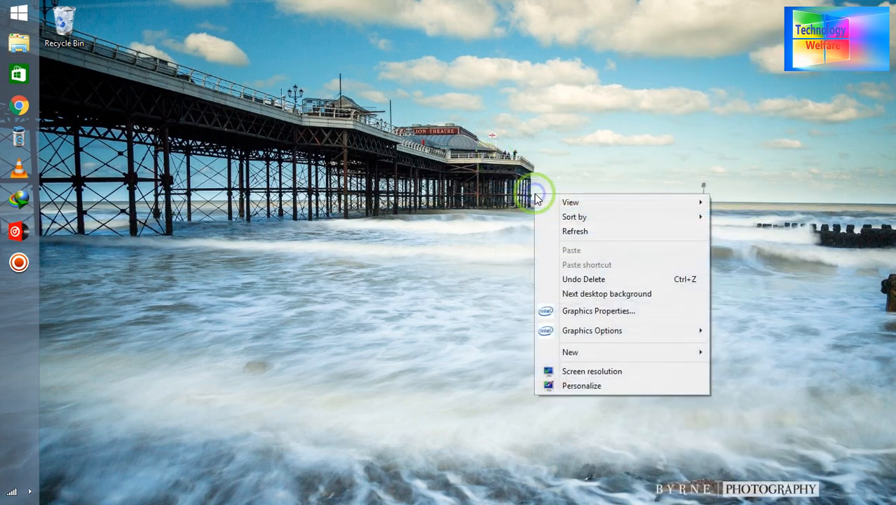
click(572, 236)
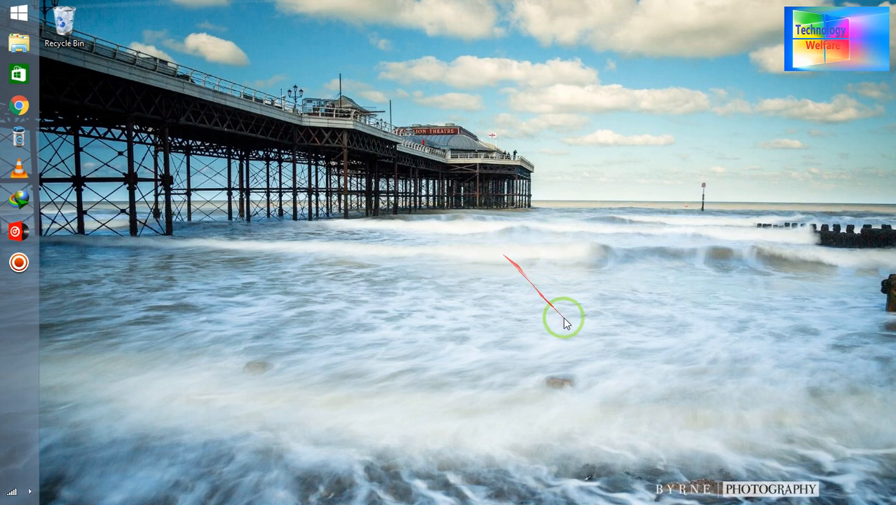
Step: Open This PC to check the list of drives and shift its window slightly
key(super+e)
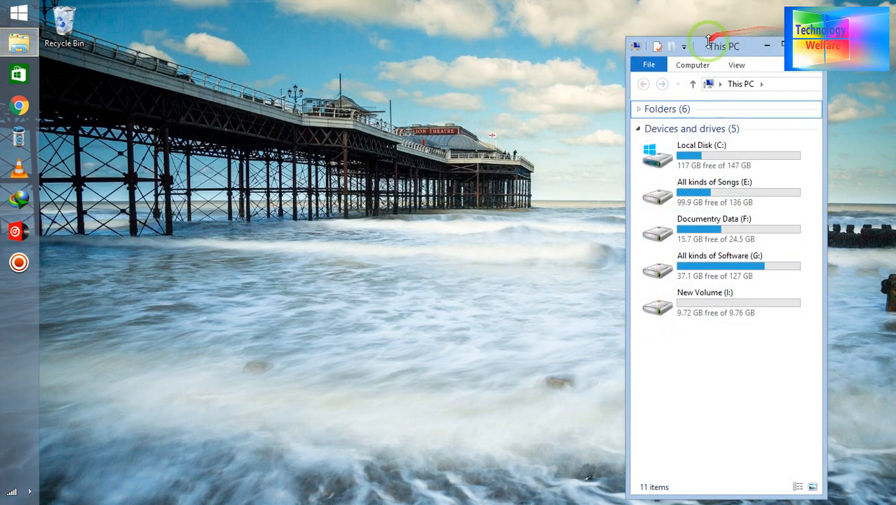
drag(707, 42, 716, 31)
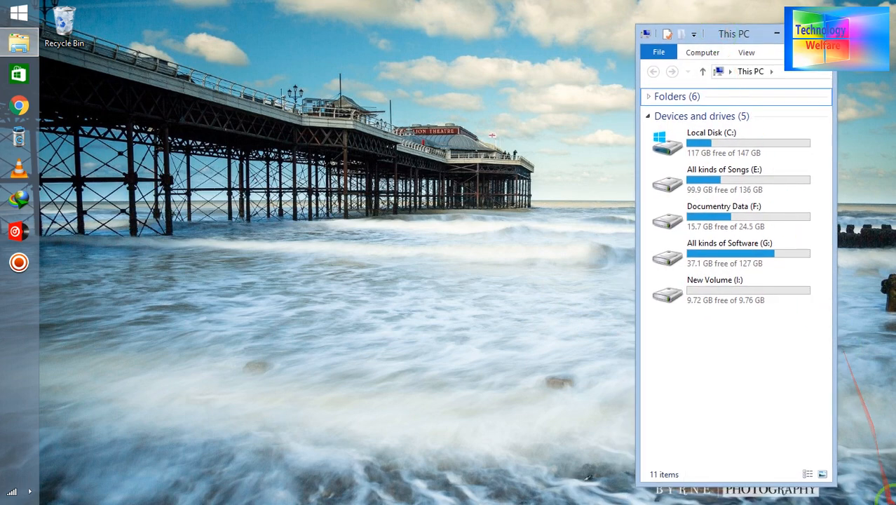
mouse_move(894, 503)
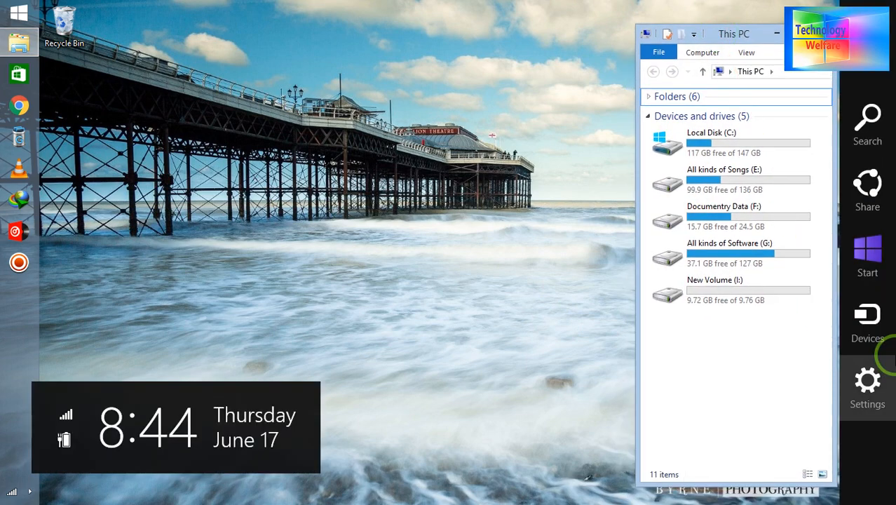
click(867, 114)
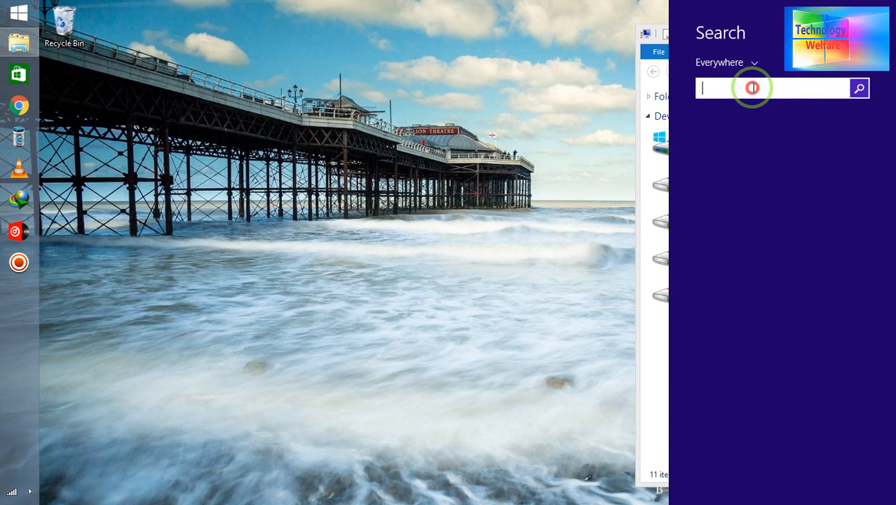
click(441, 161)
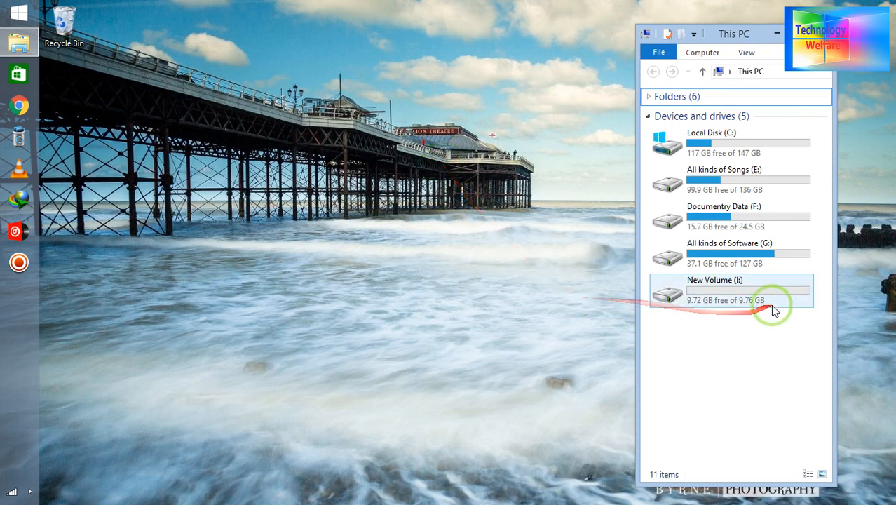
click(740, 366)
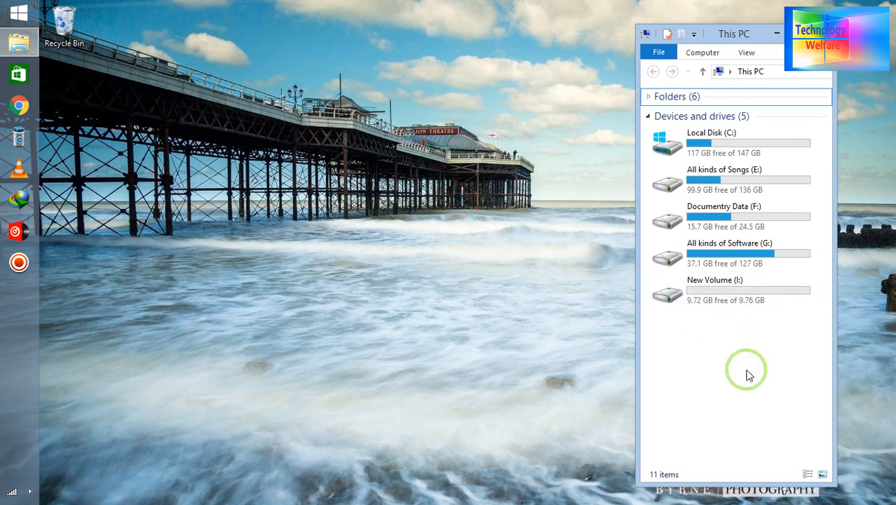